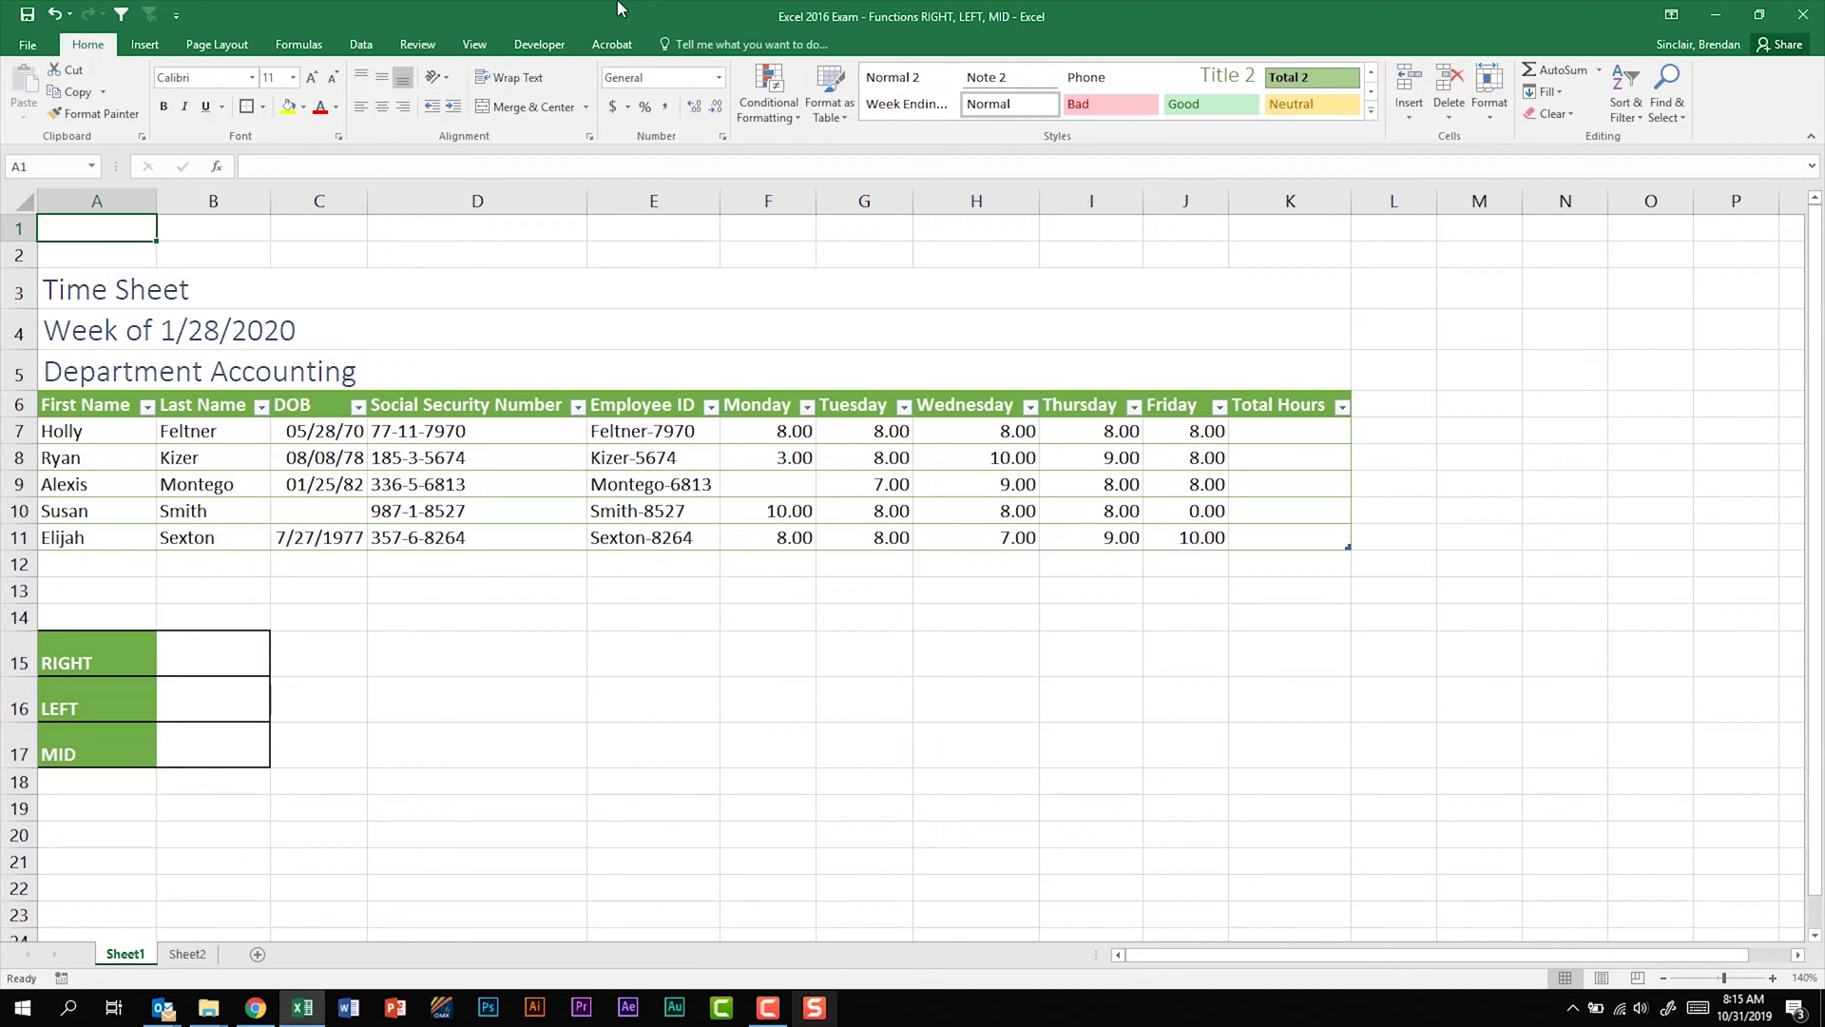
Step: Select cell B15, the RIGHT result cell below the time sheet table
left_click(209, 666)
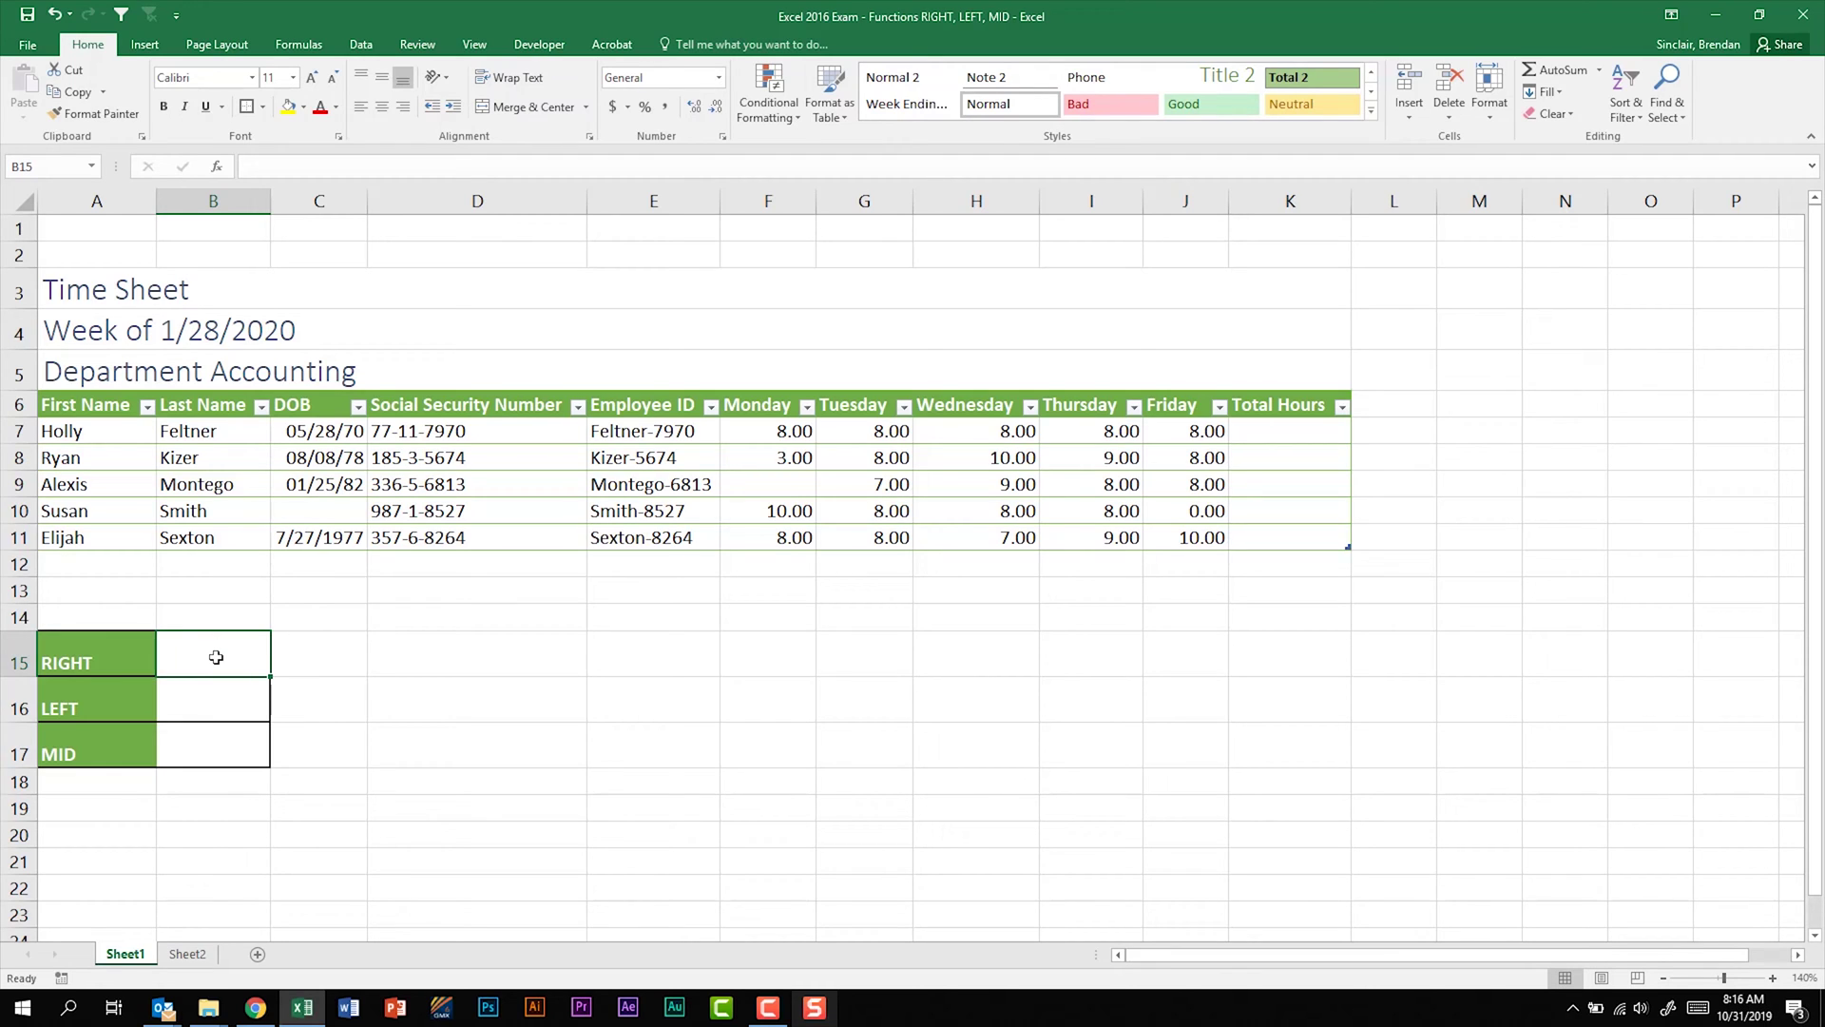
Step: Insert =RIGHT(D7,4) into B15 through Insert Function so it shows 7970
left_click(216, 168)
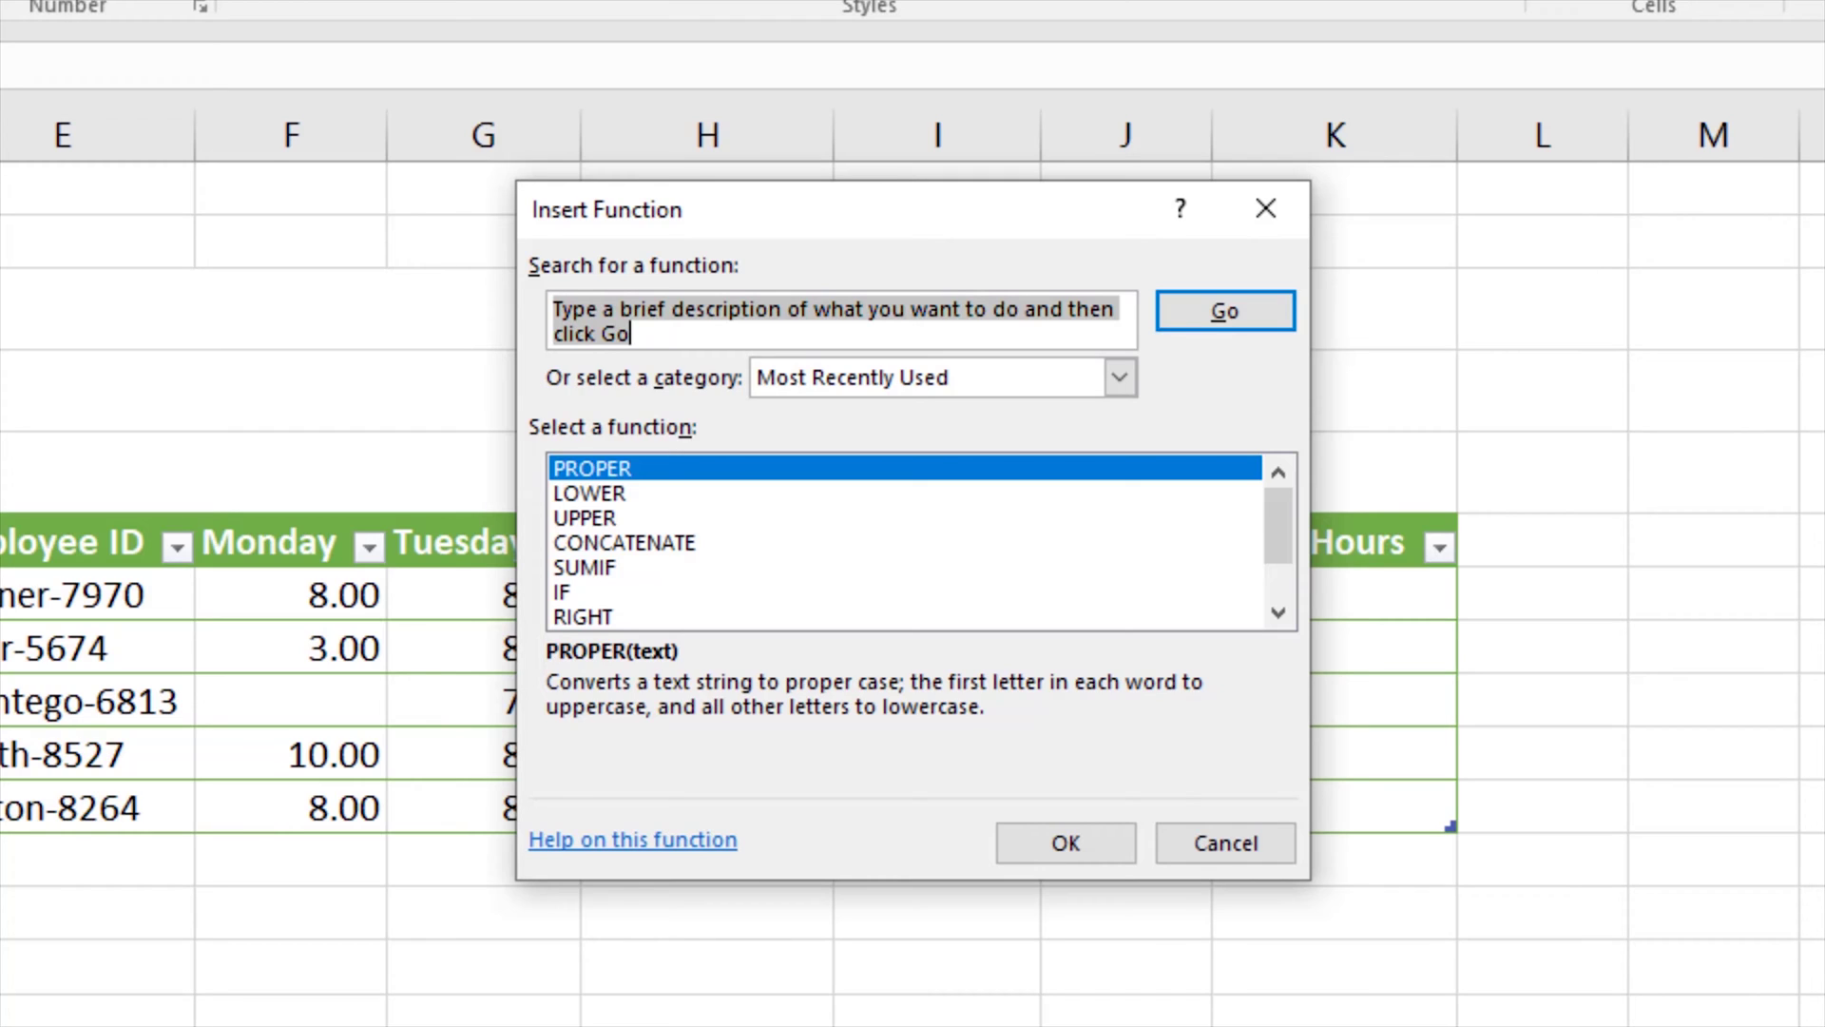
type("right")
key("Return")
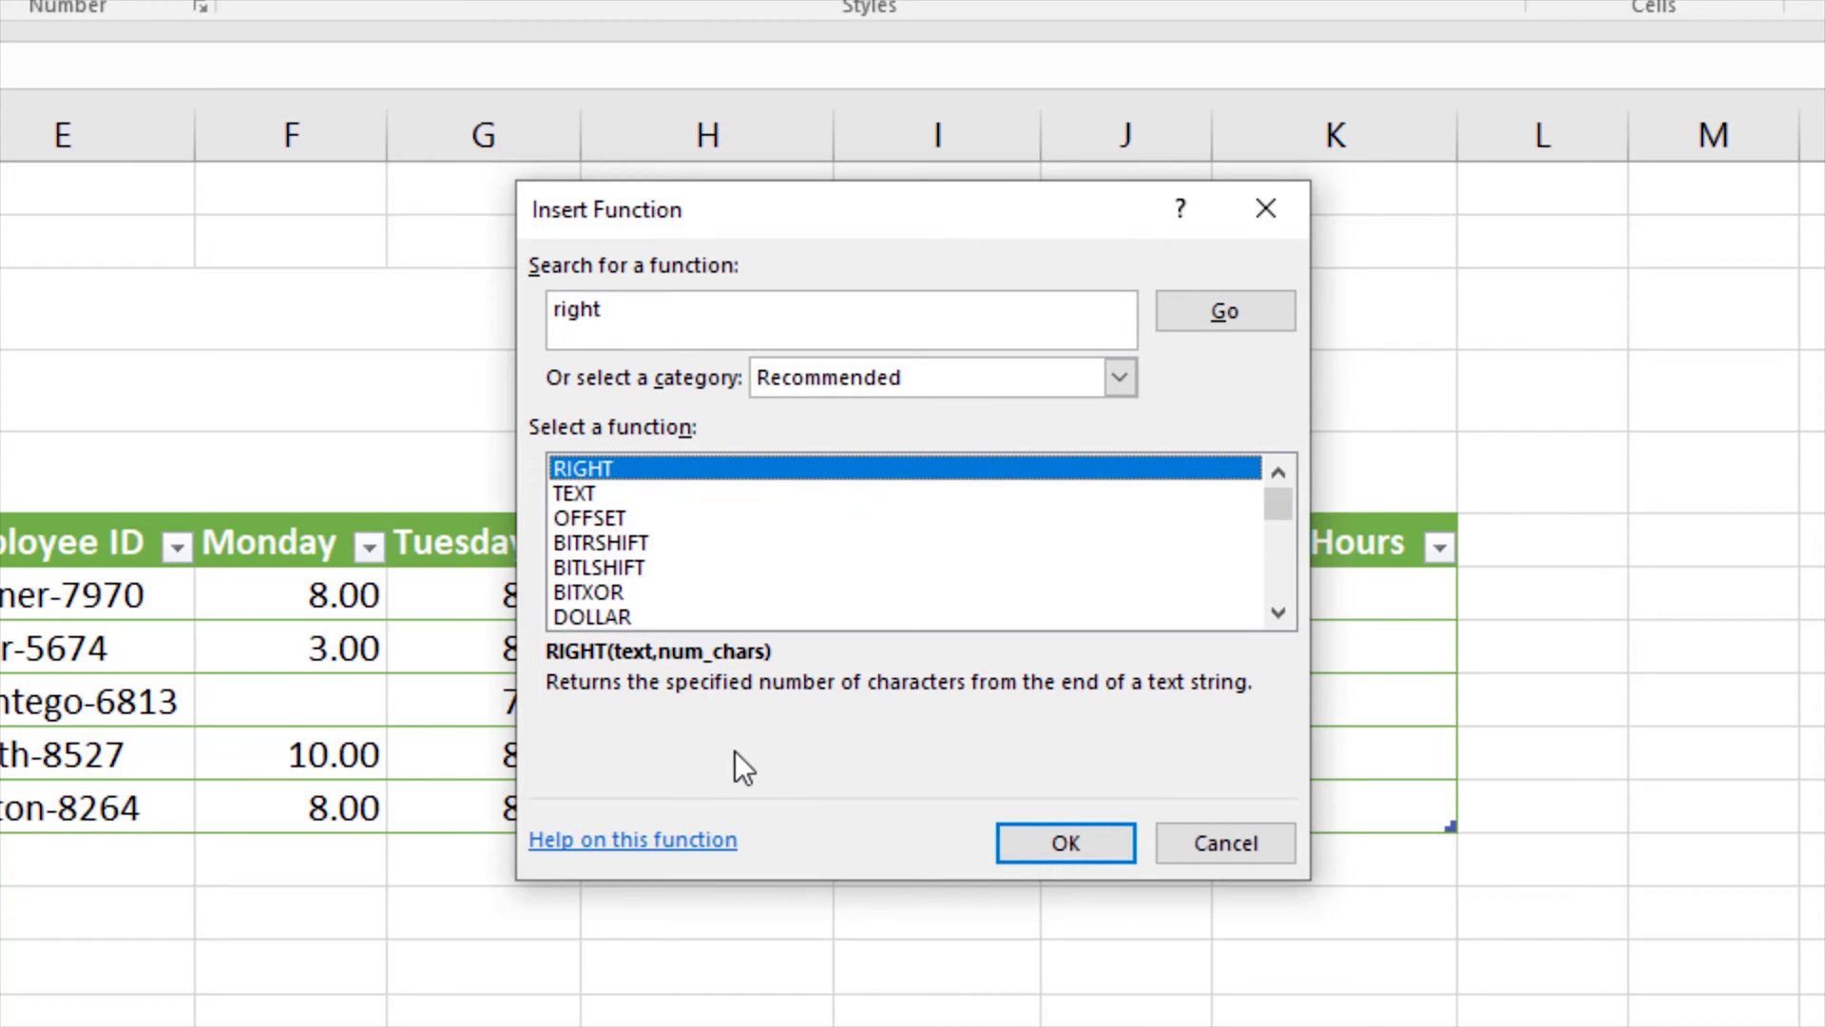
left_click(1049, 850)
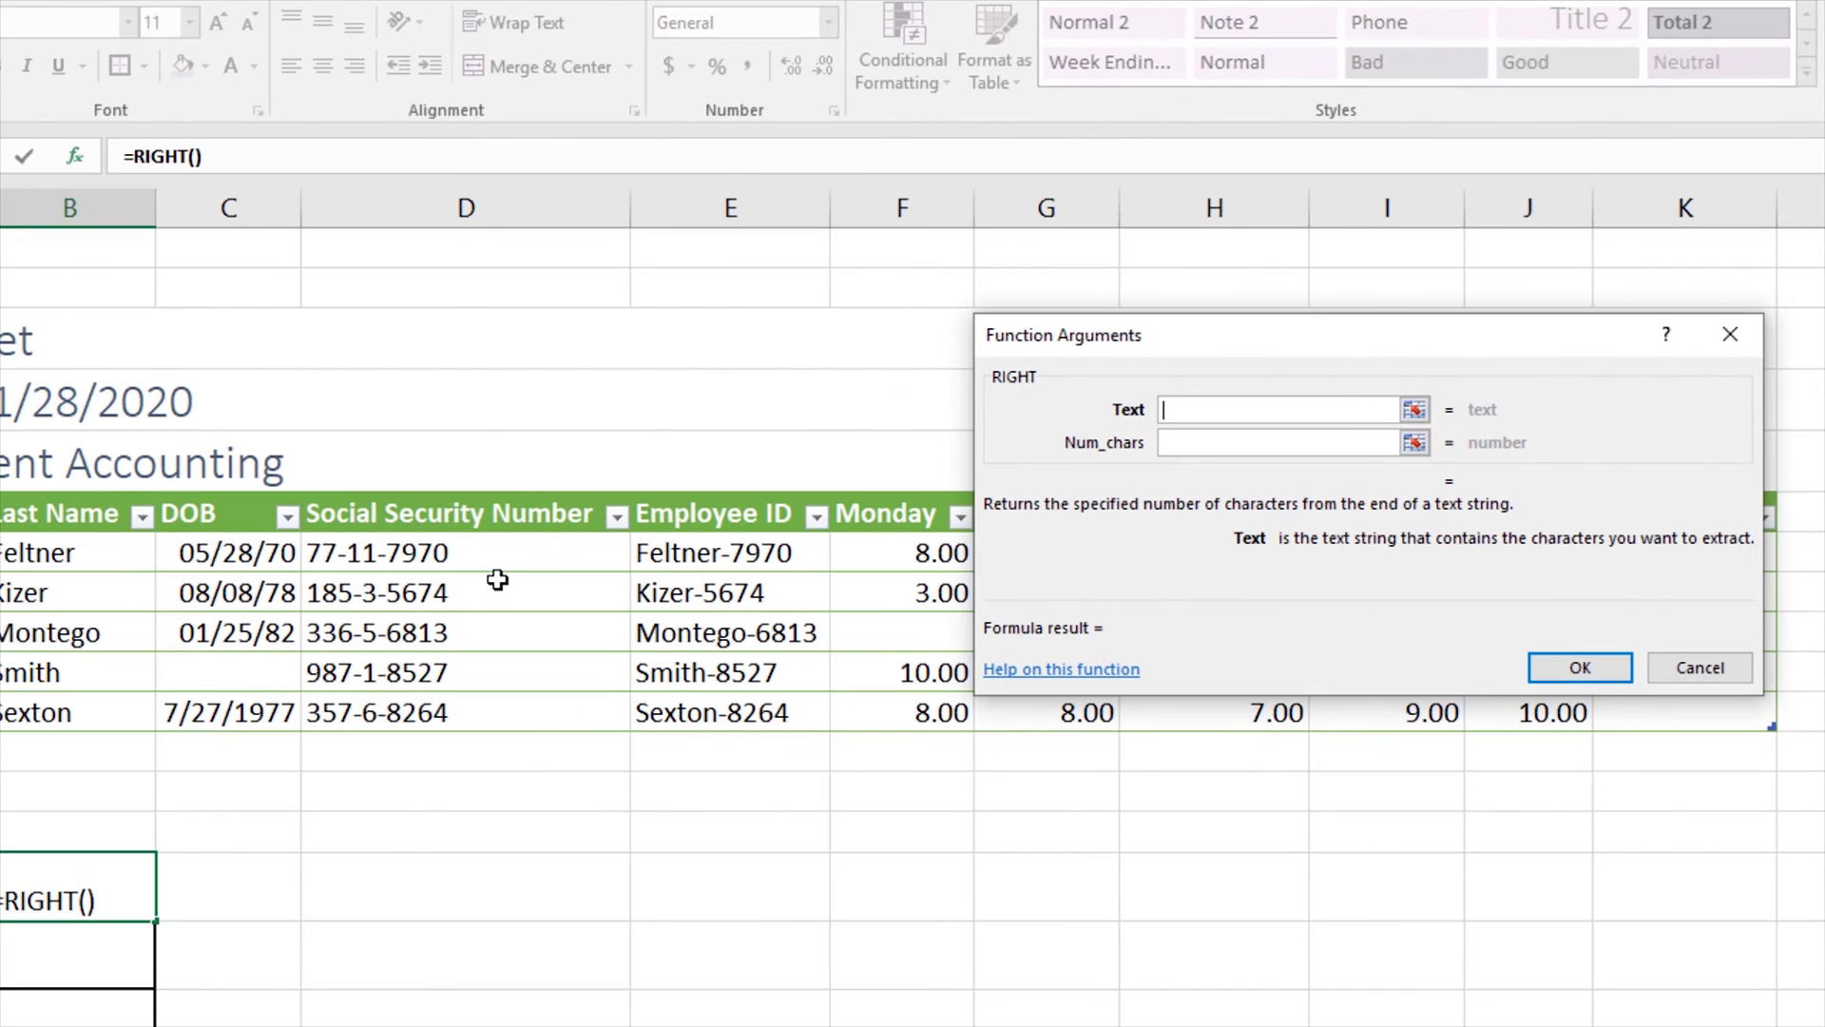
left_click(468, 555)
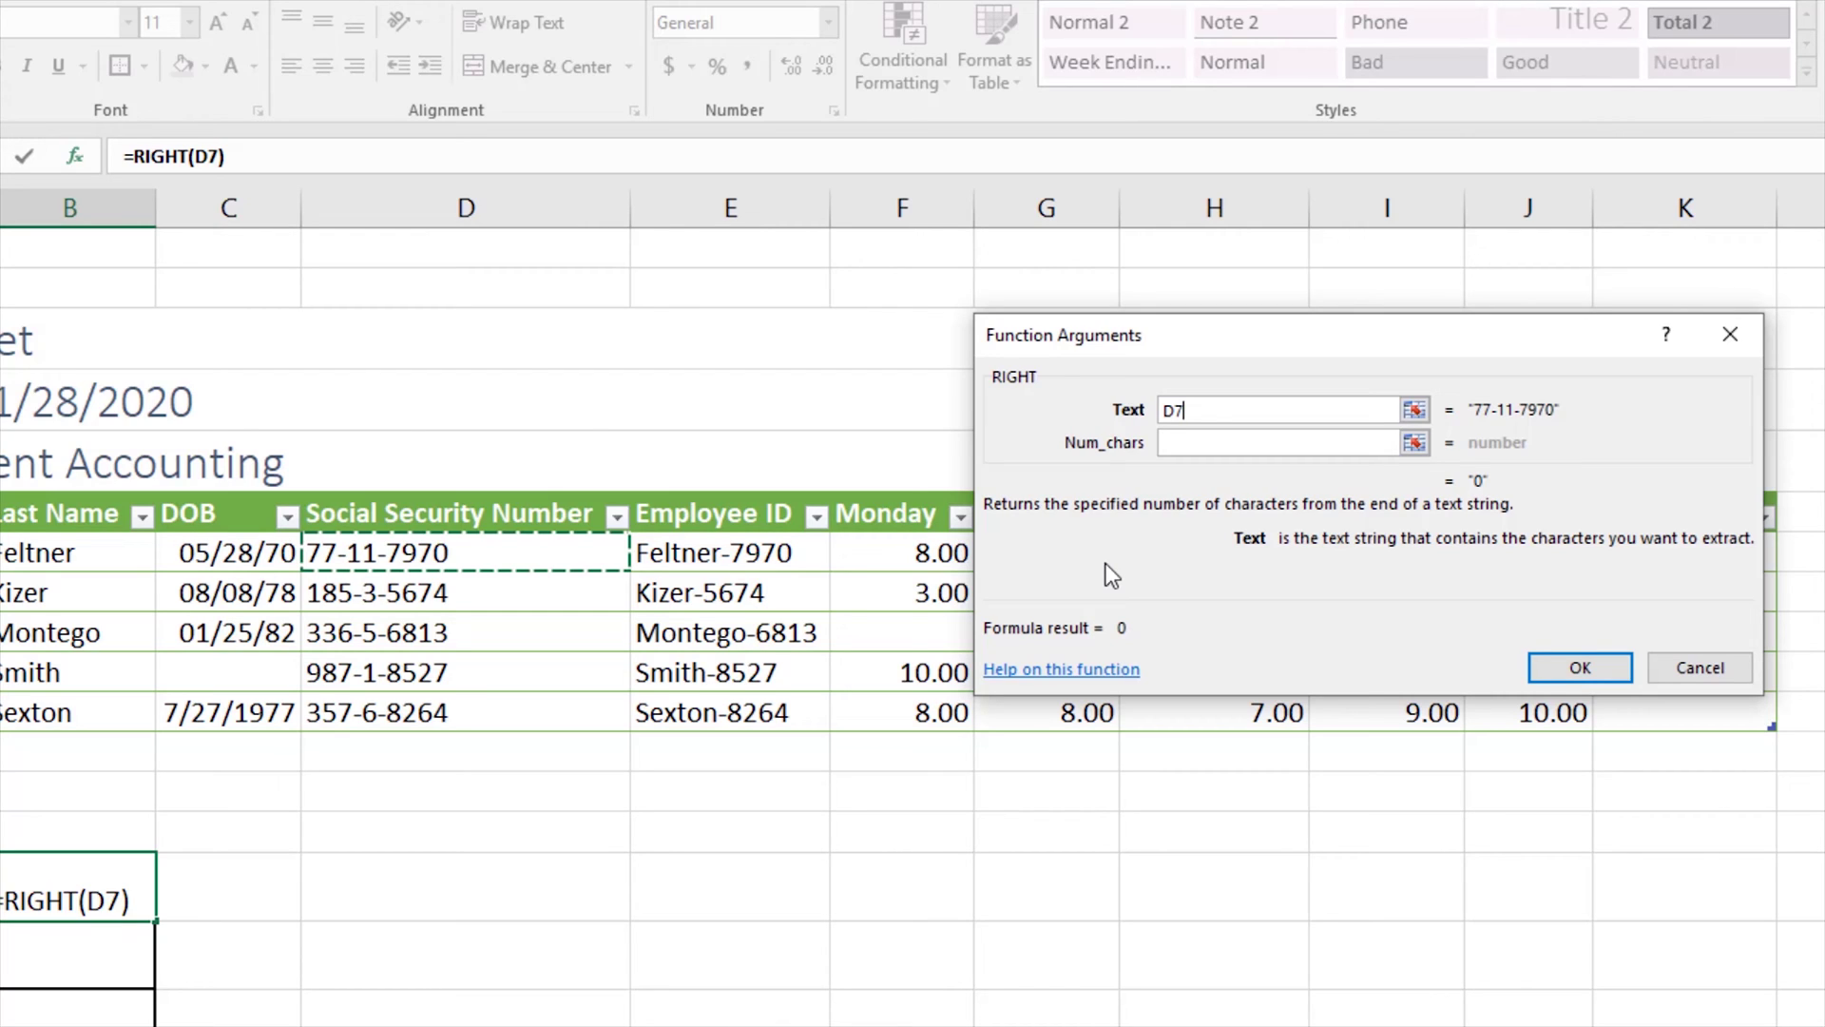
key("Tab")
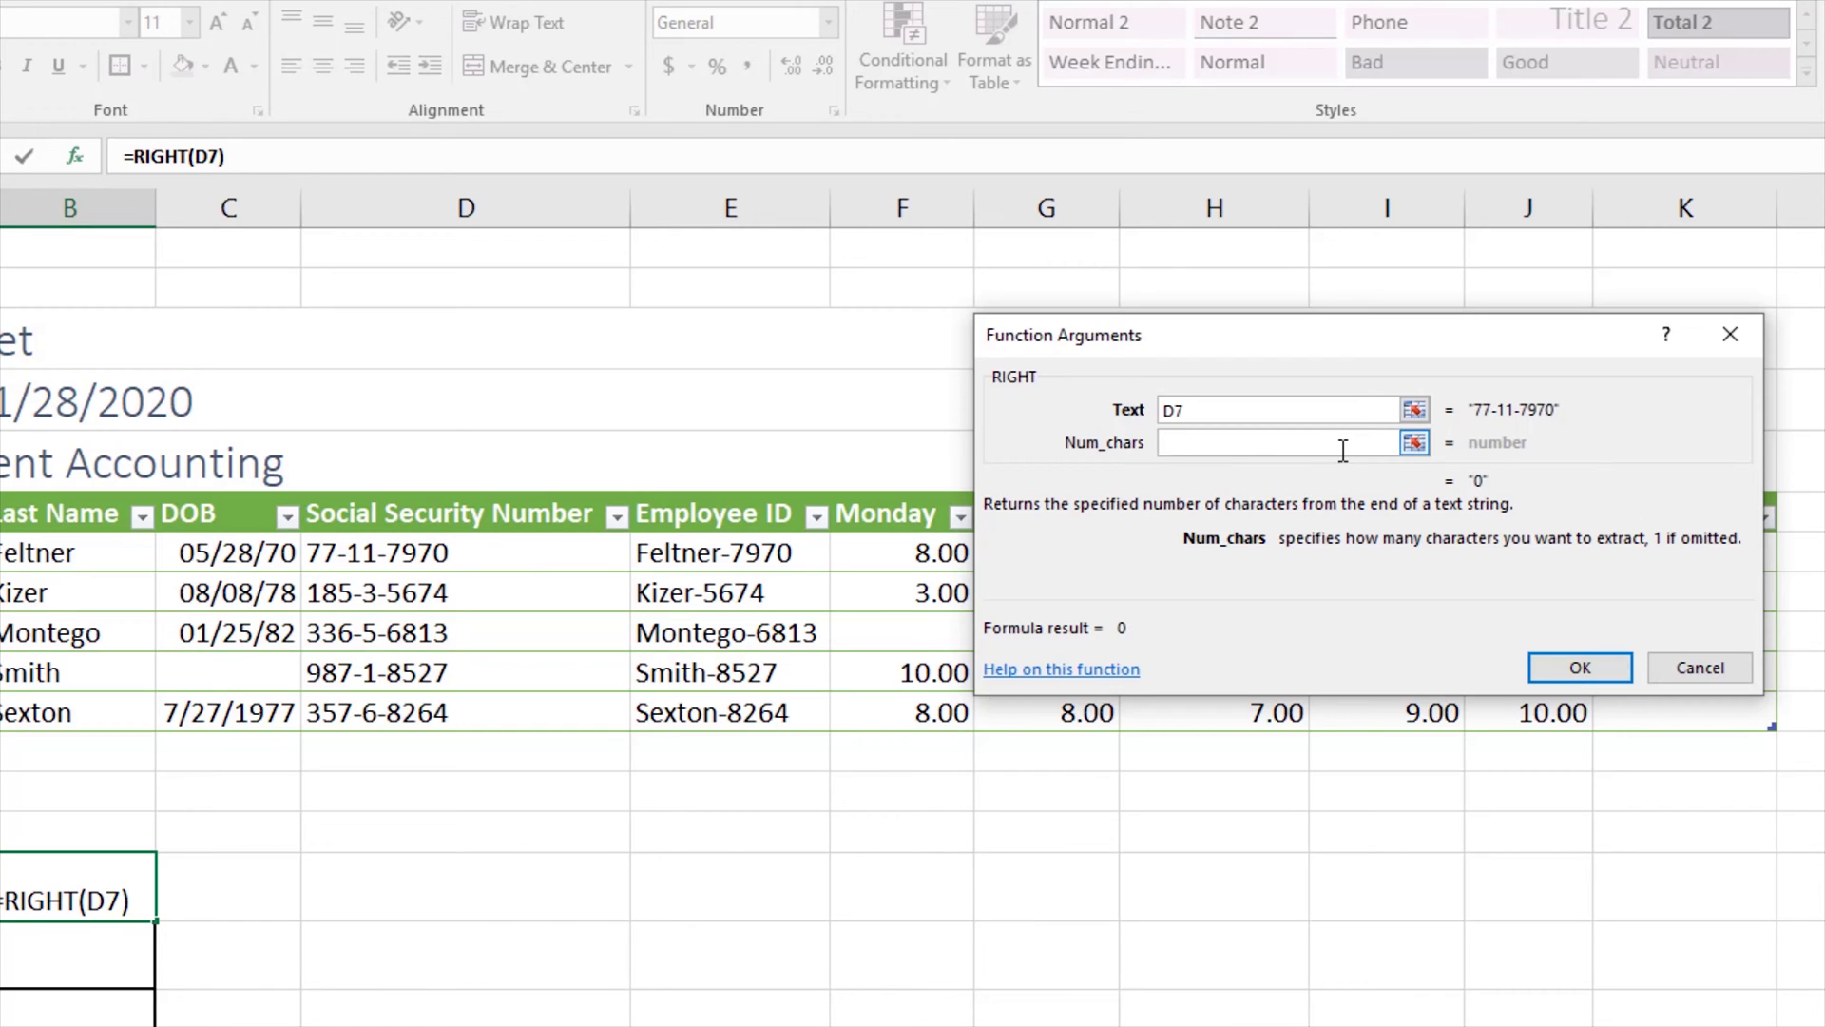
type("4")
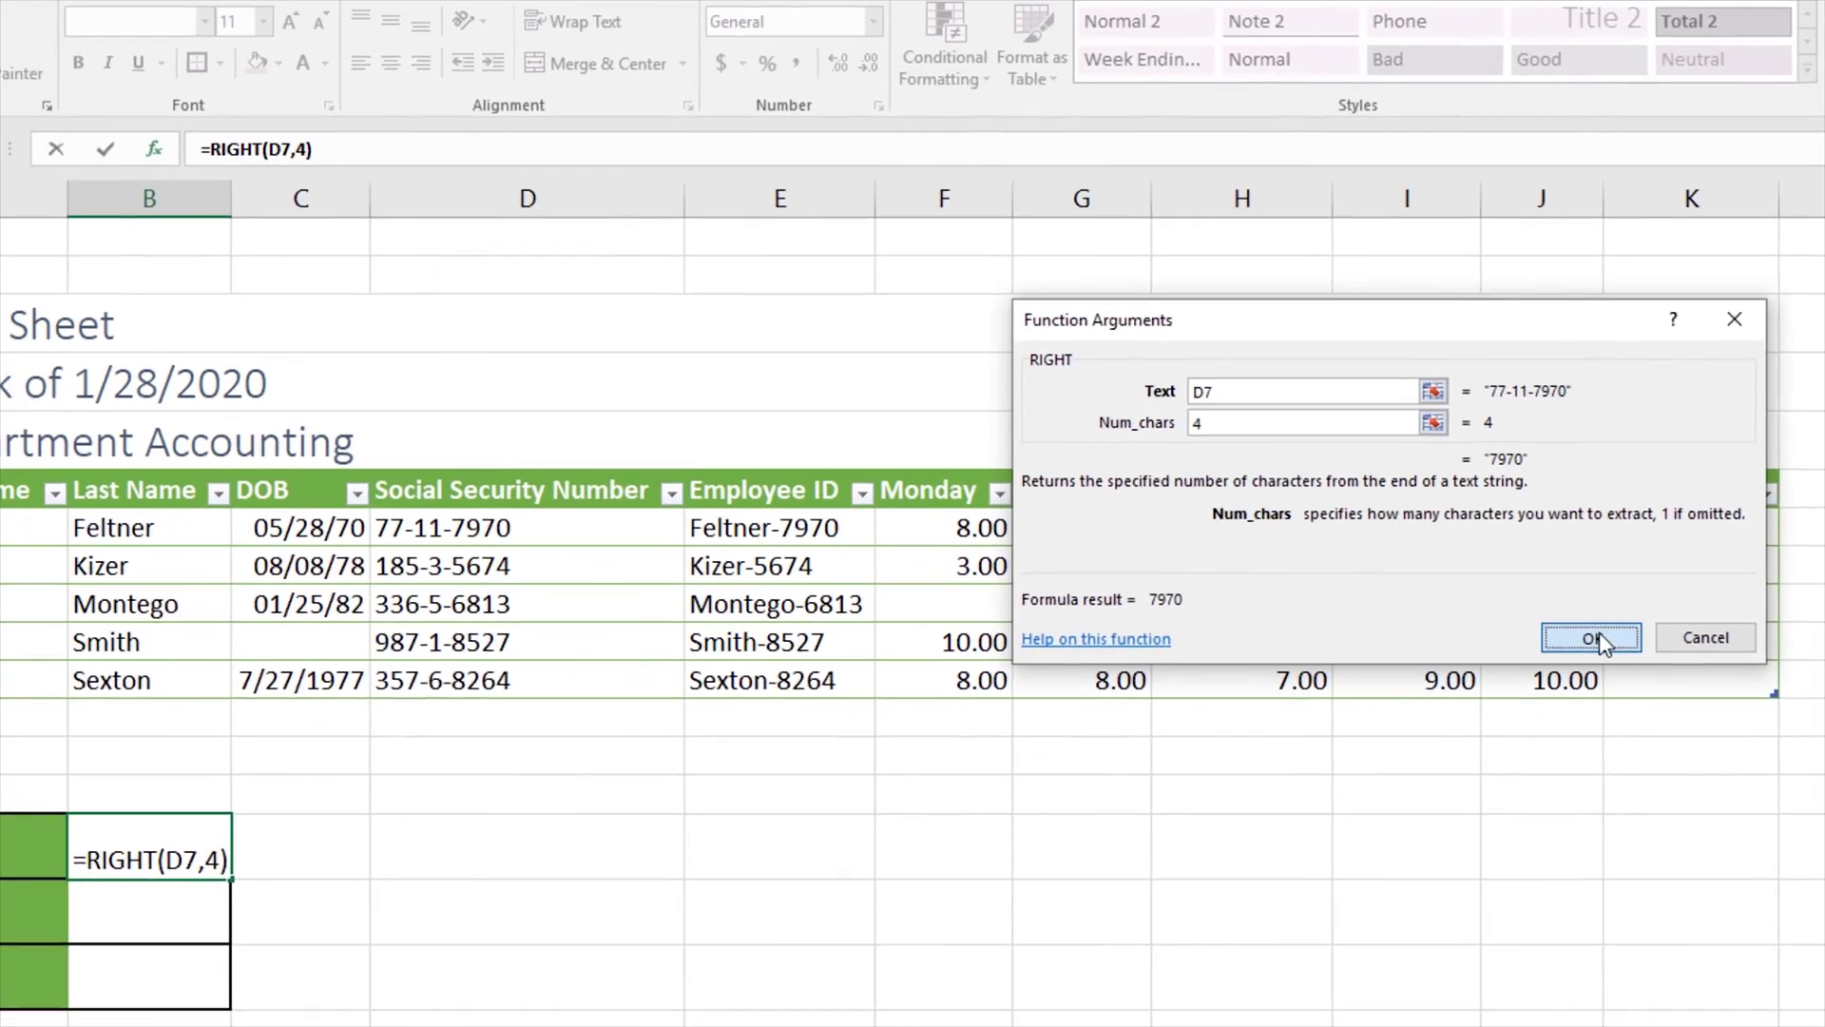
left_click(1599, 631)
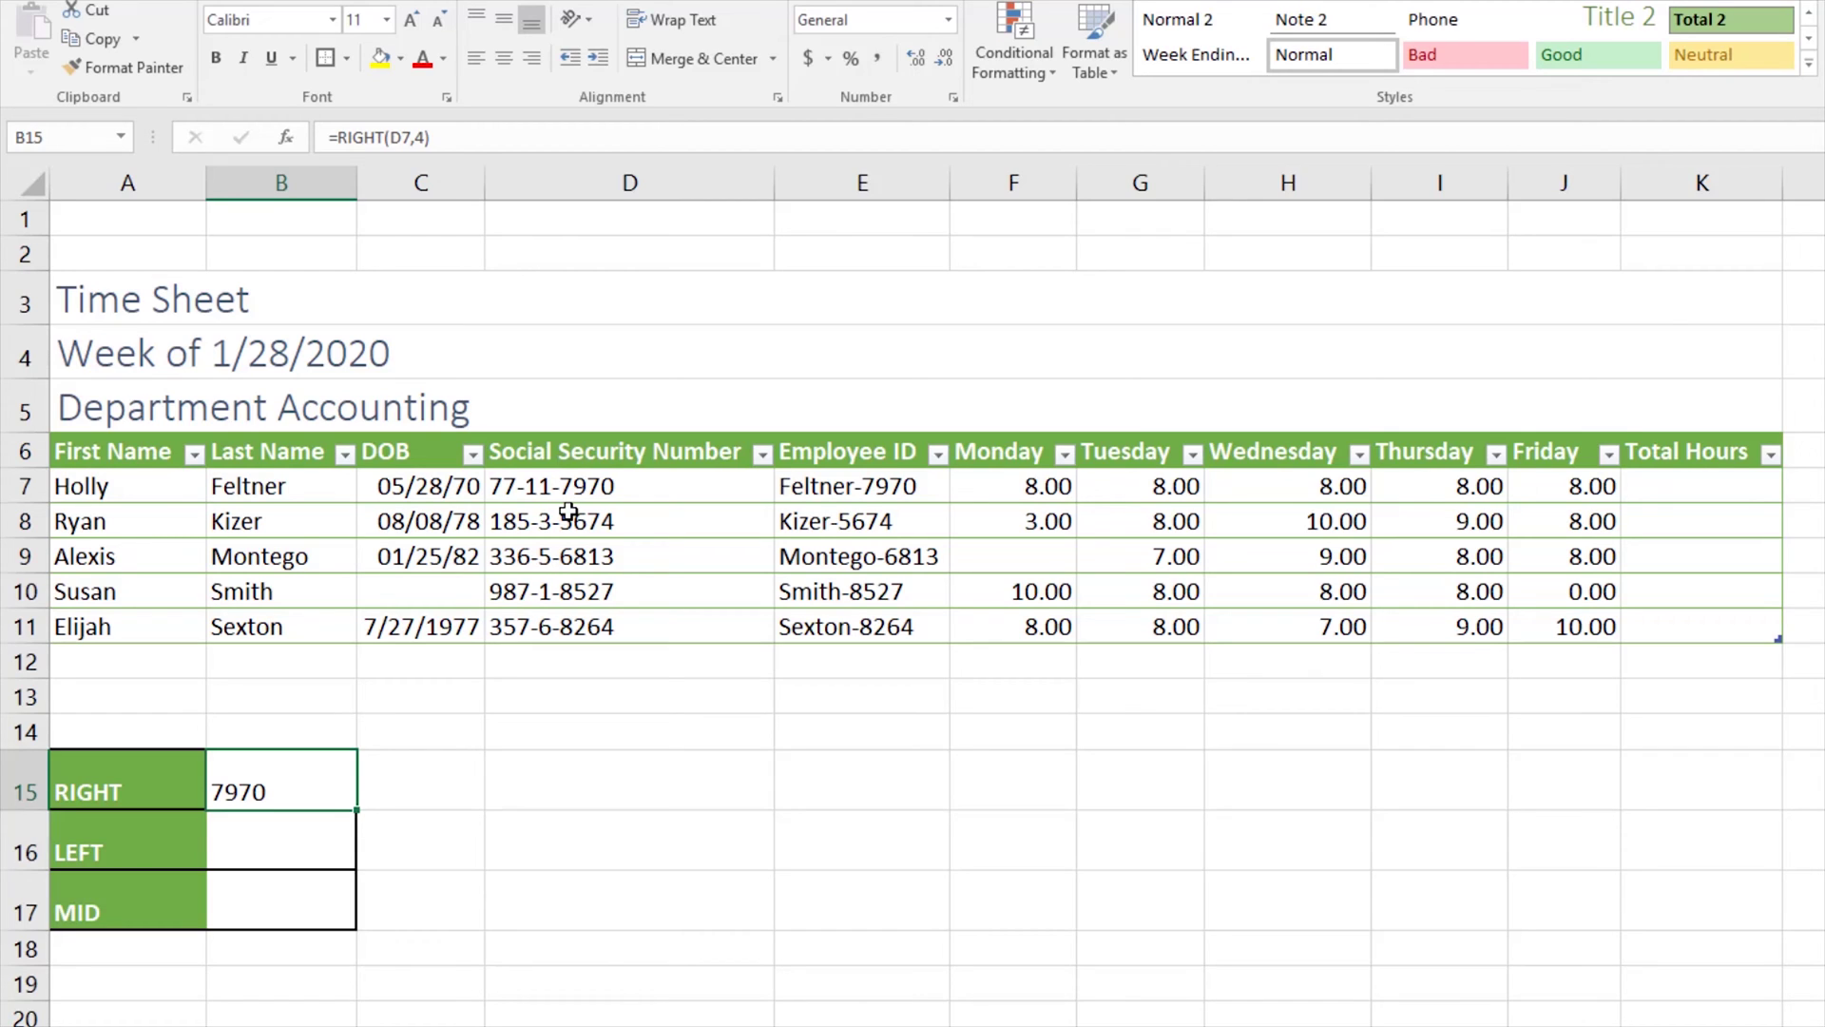
left_click(263, 859)
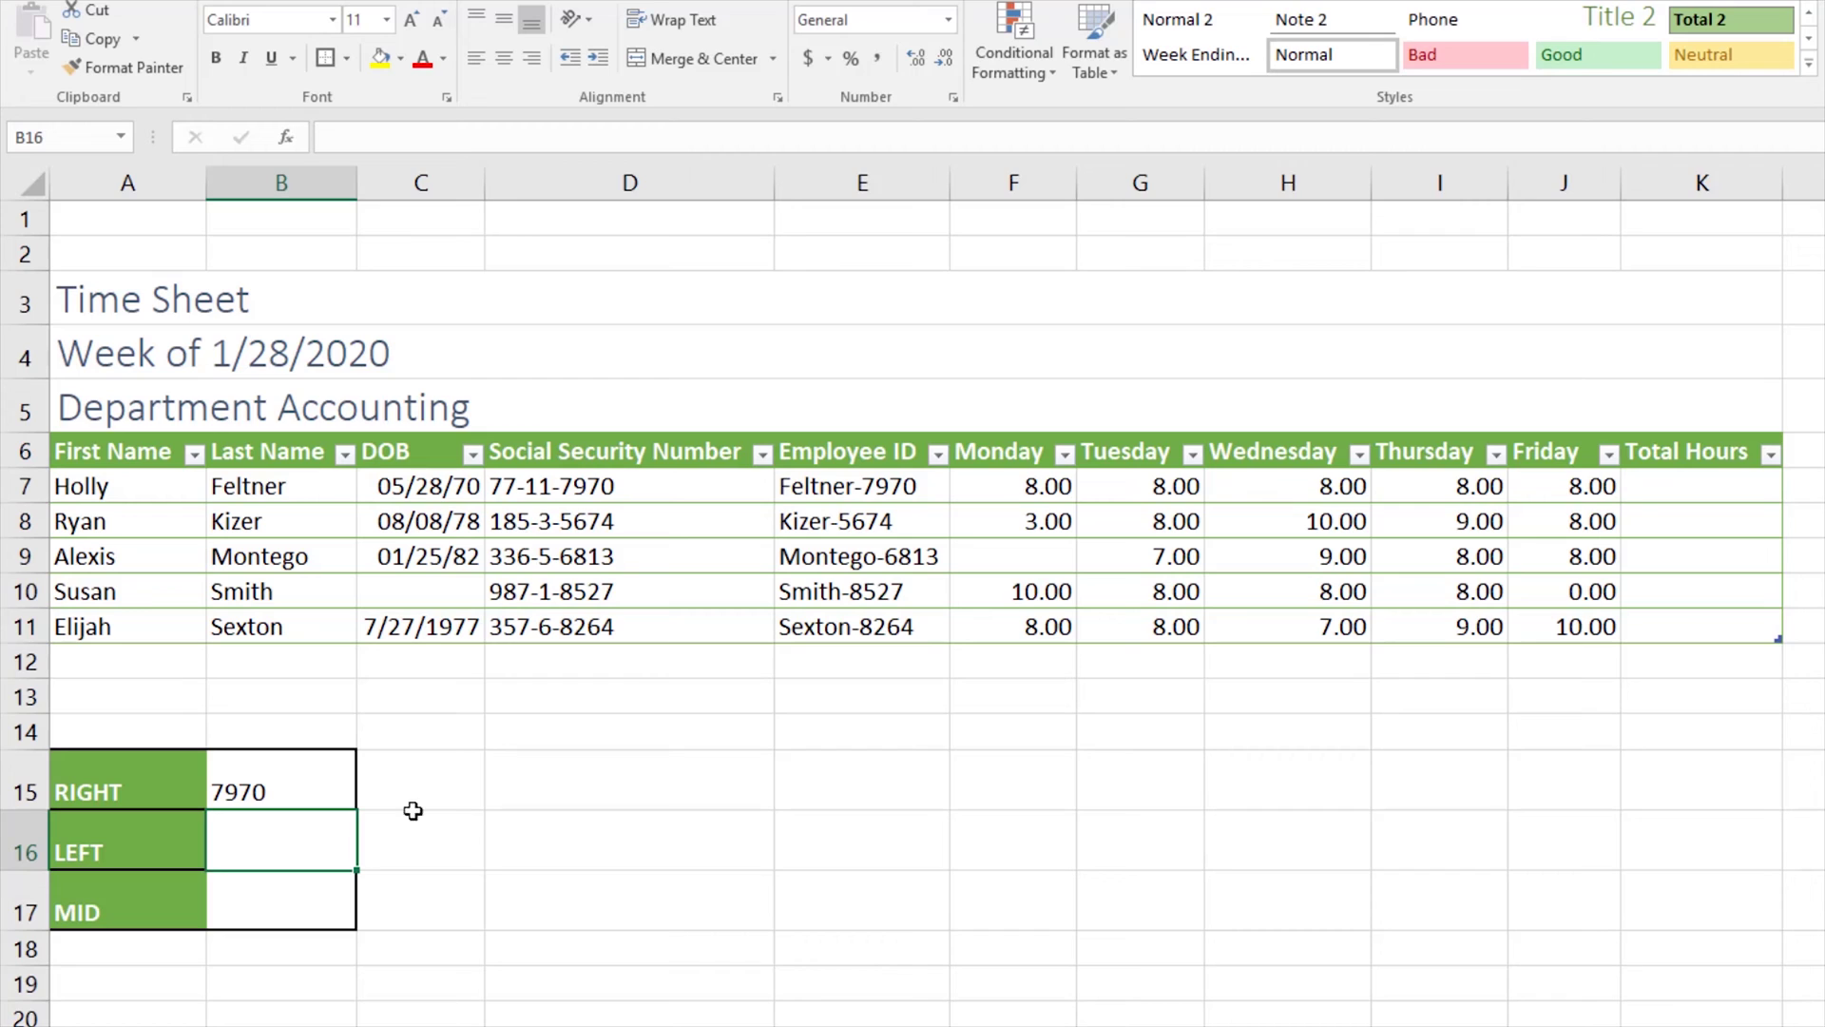
Step: Insert =LEFT(D8,3) into B16 so it displays 185
left_click(290, 137)
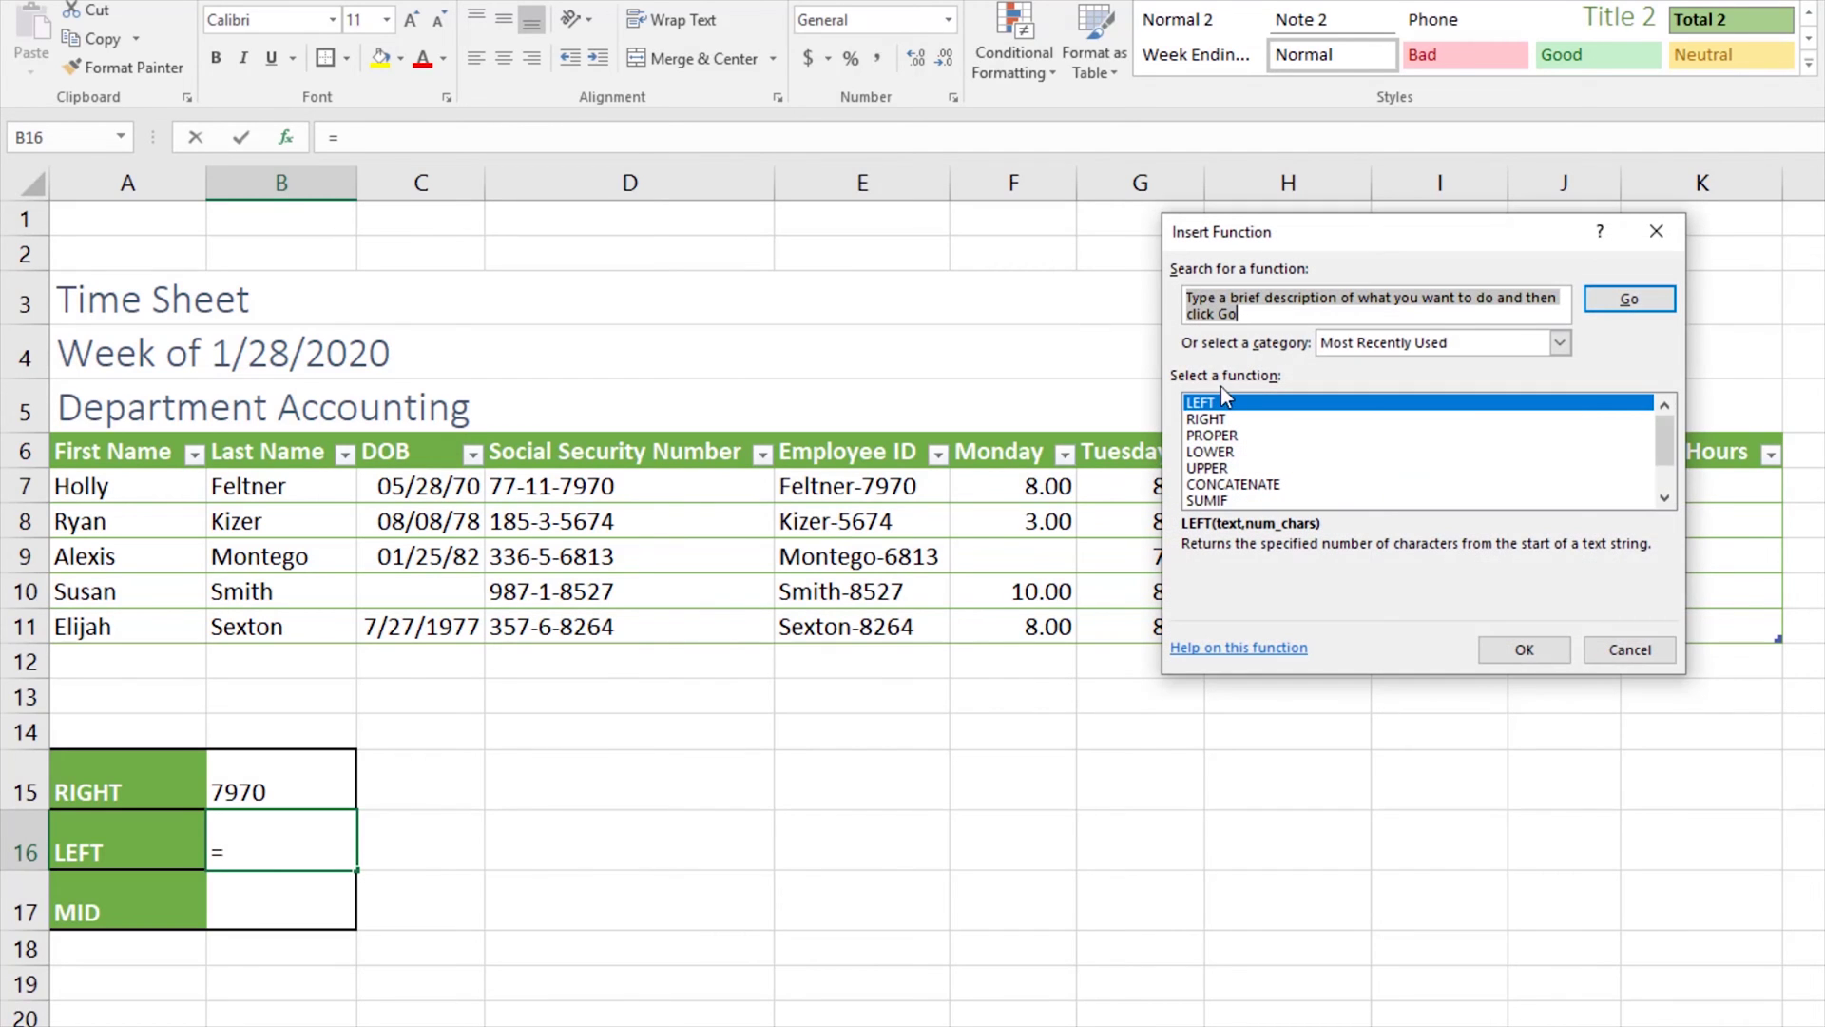
type("left")
key("Return")
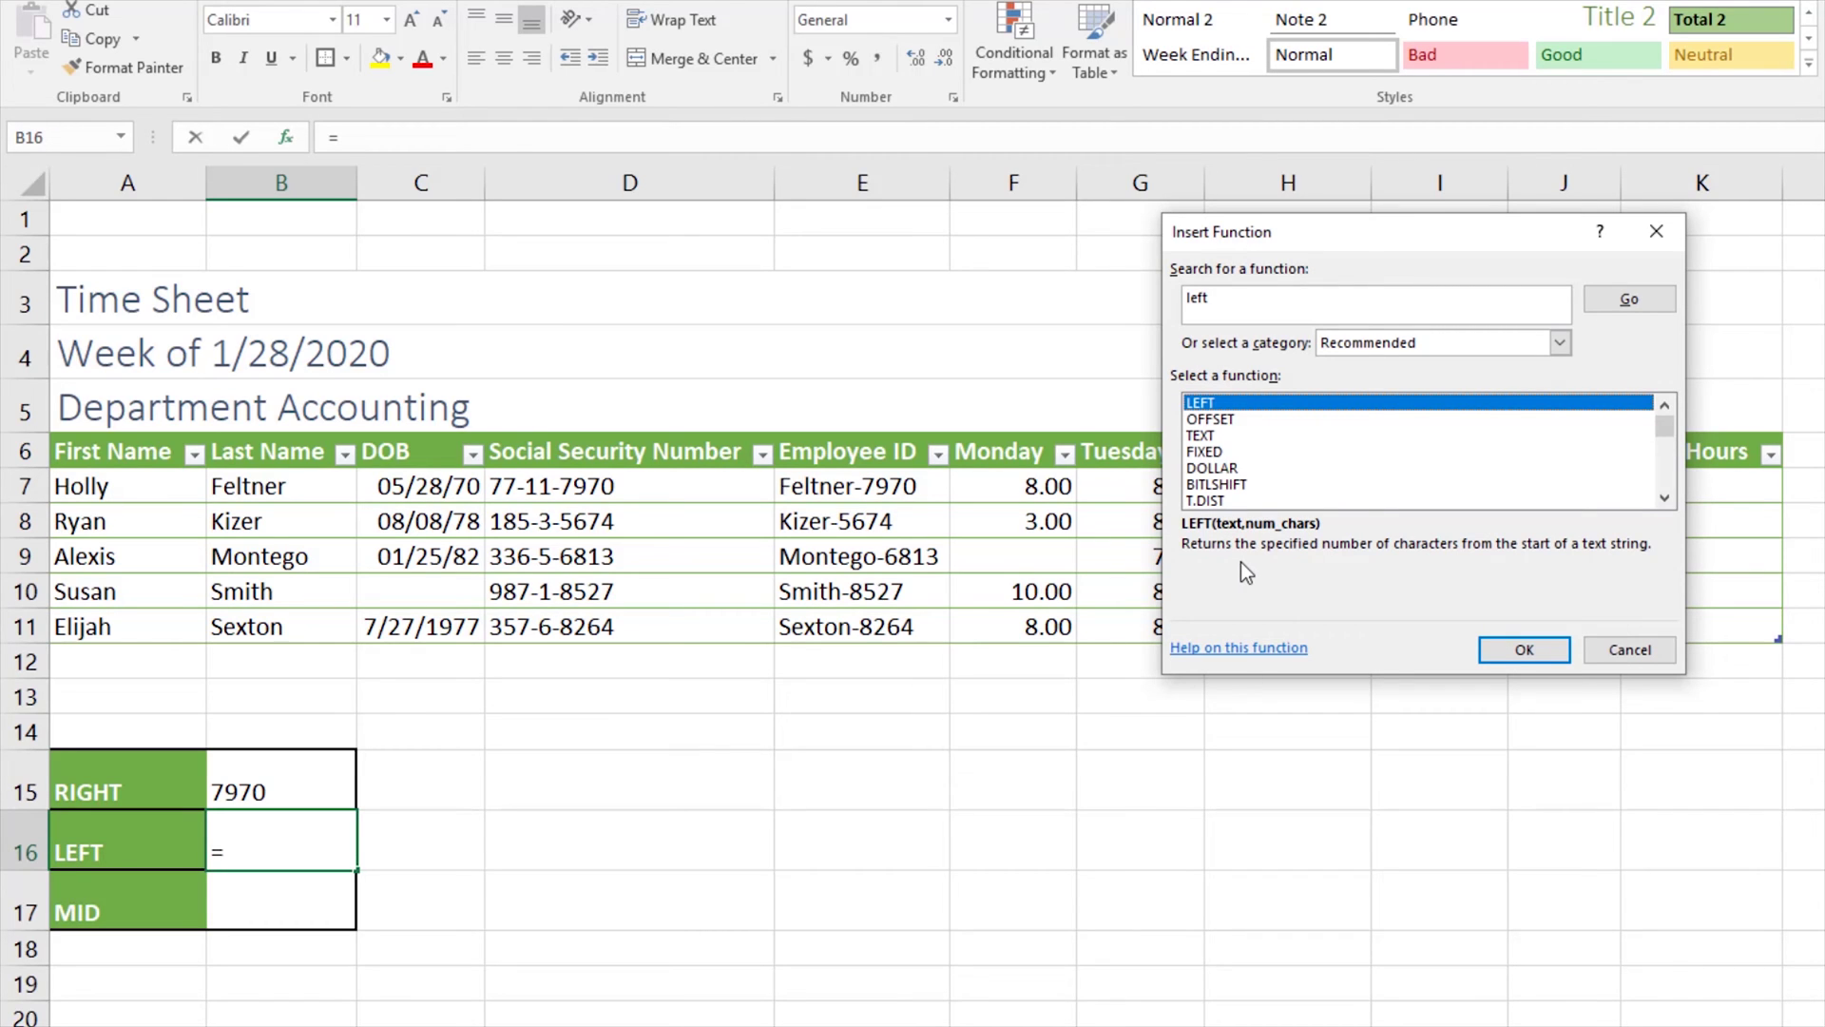
left_click(1502, 648)
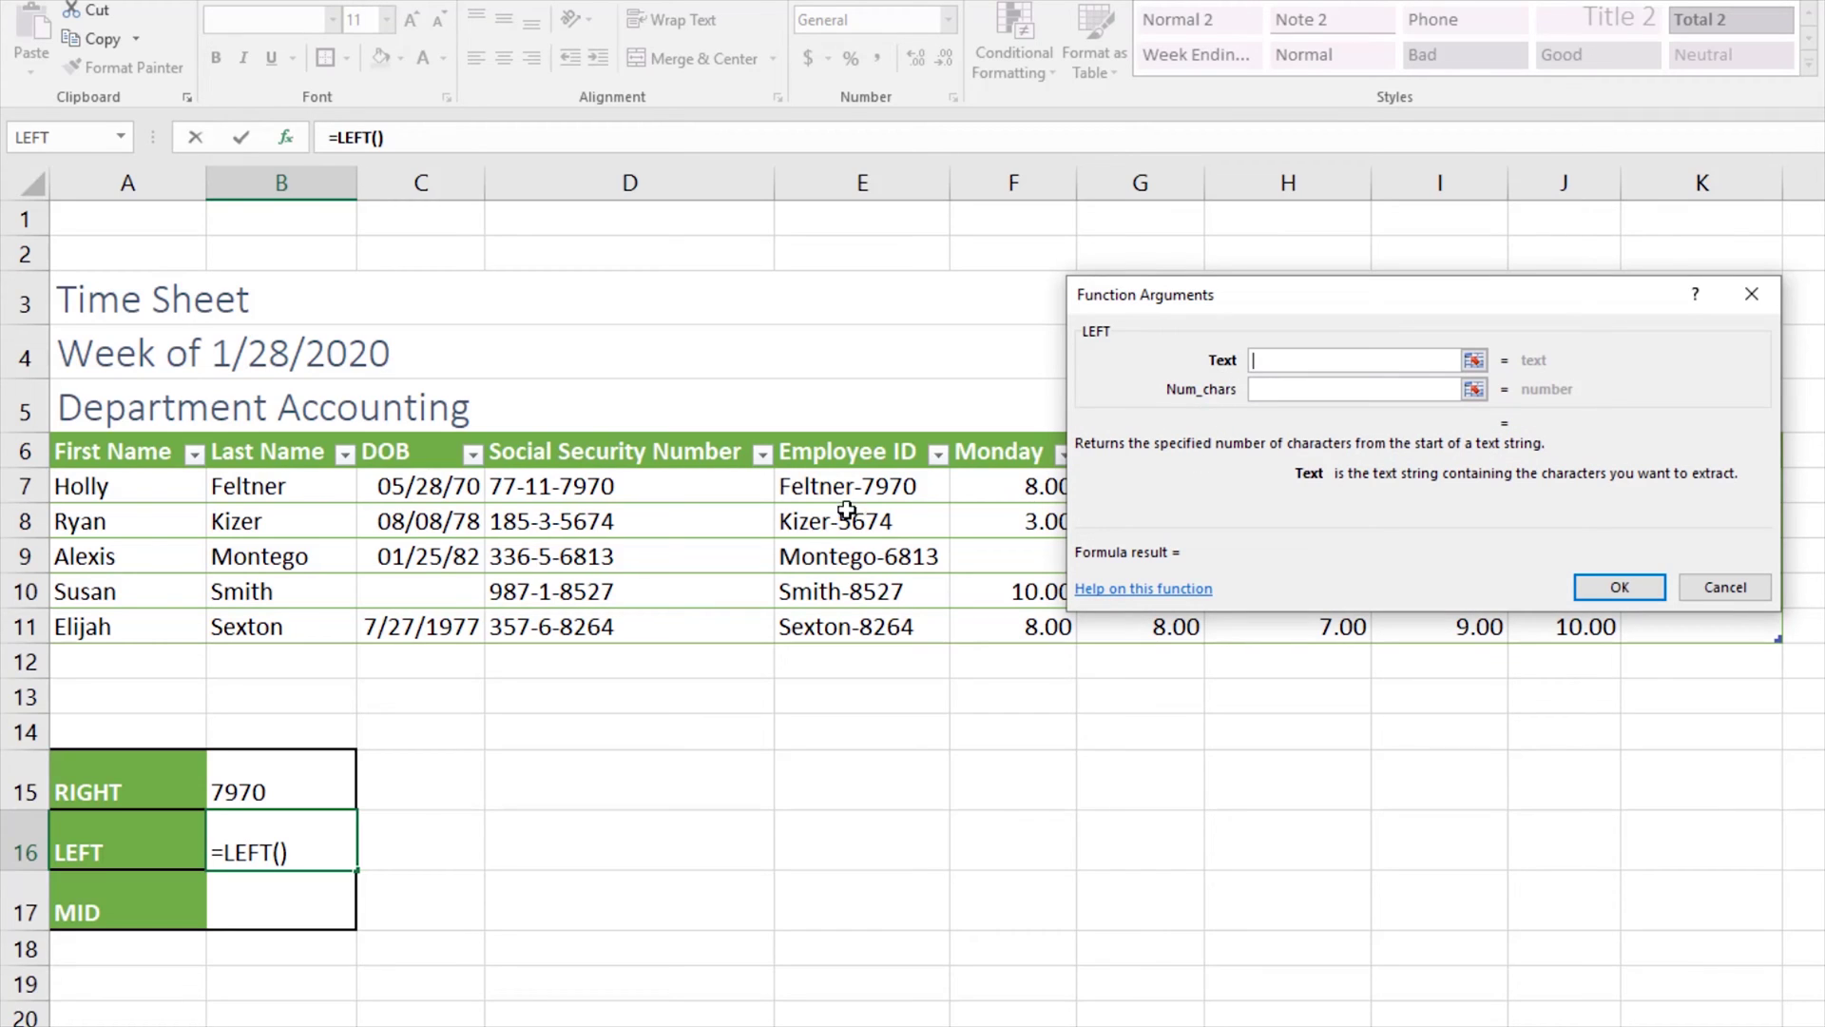
left_click(594, 520)
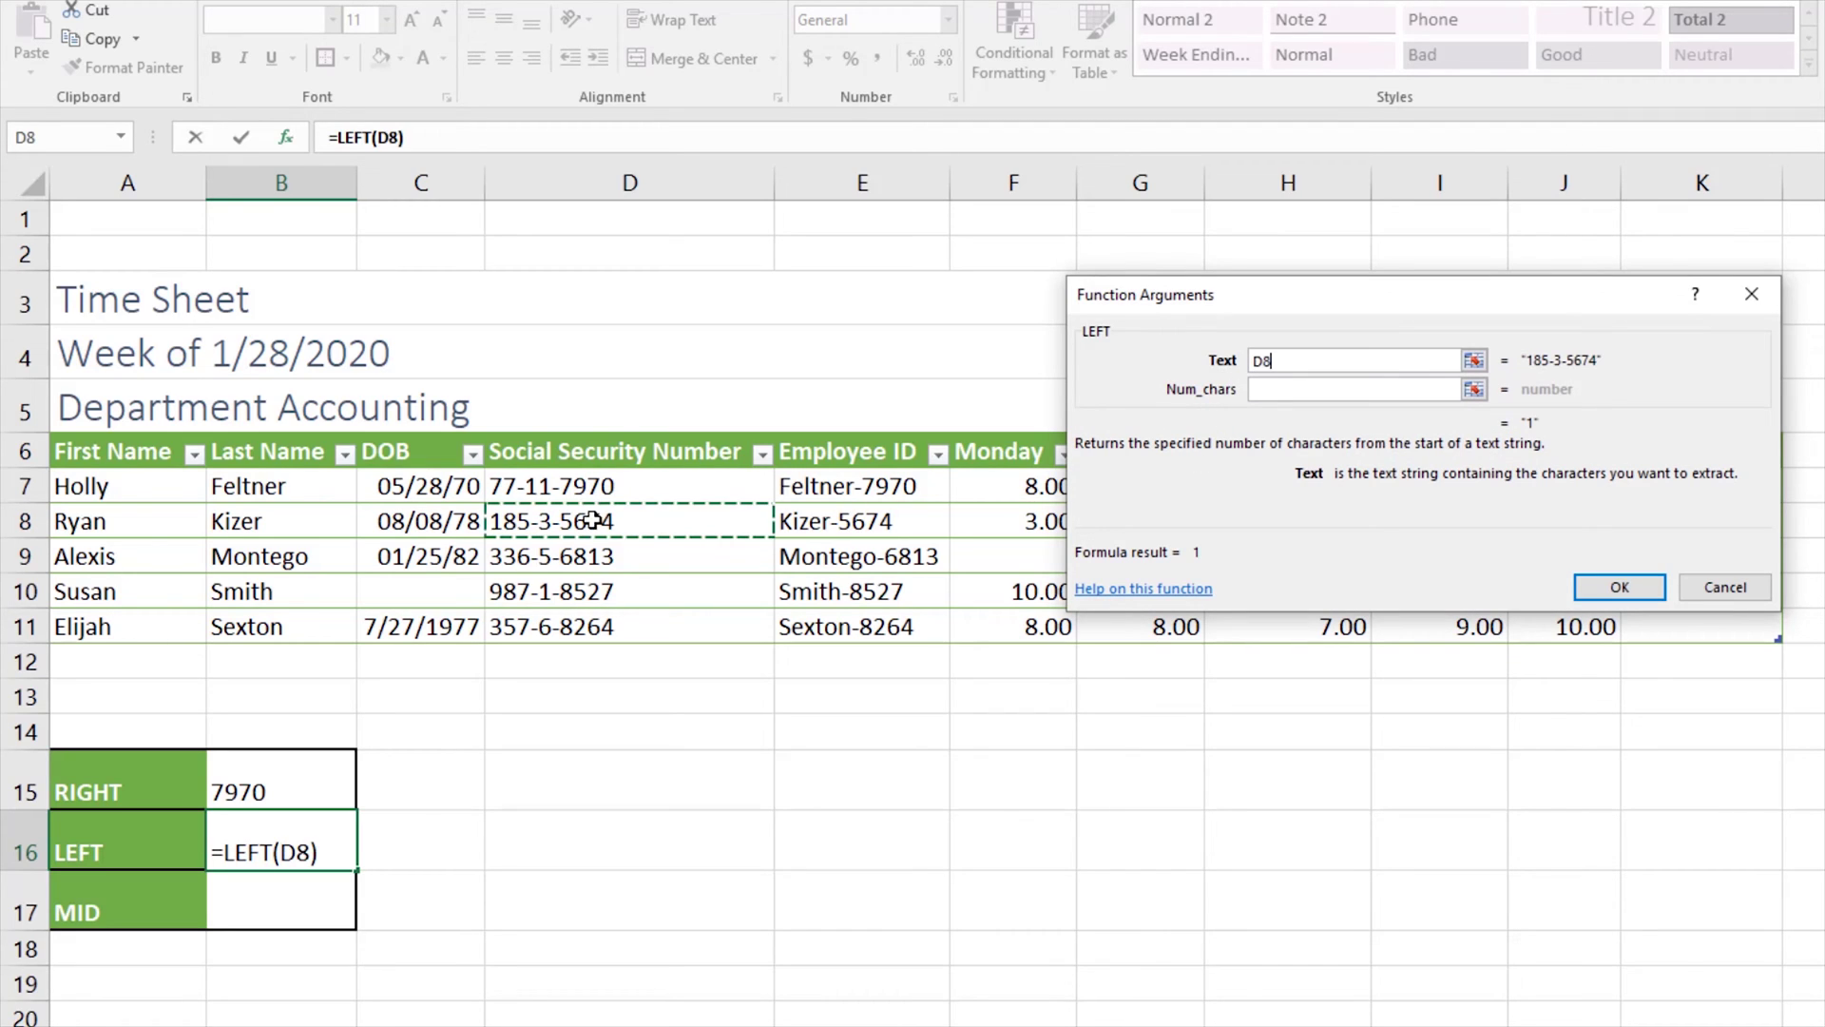
left_click(1330, 391)
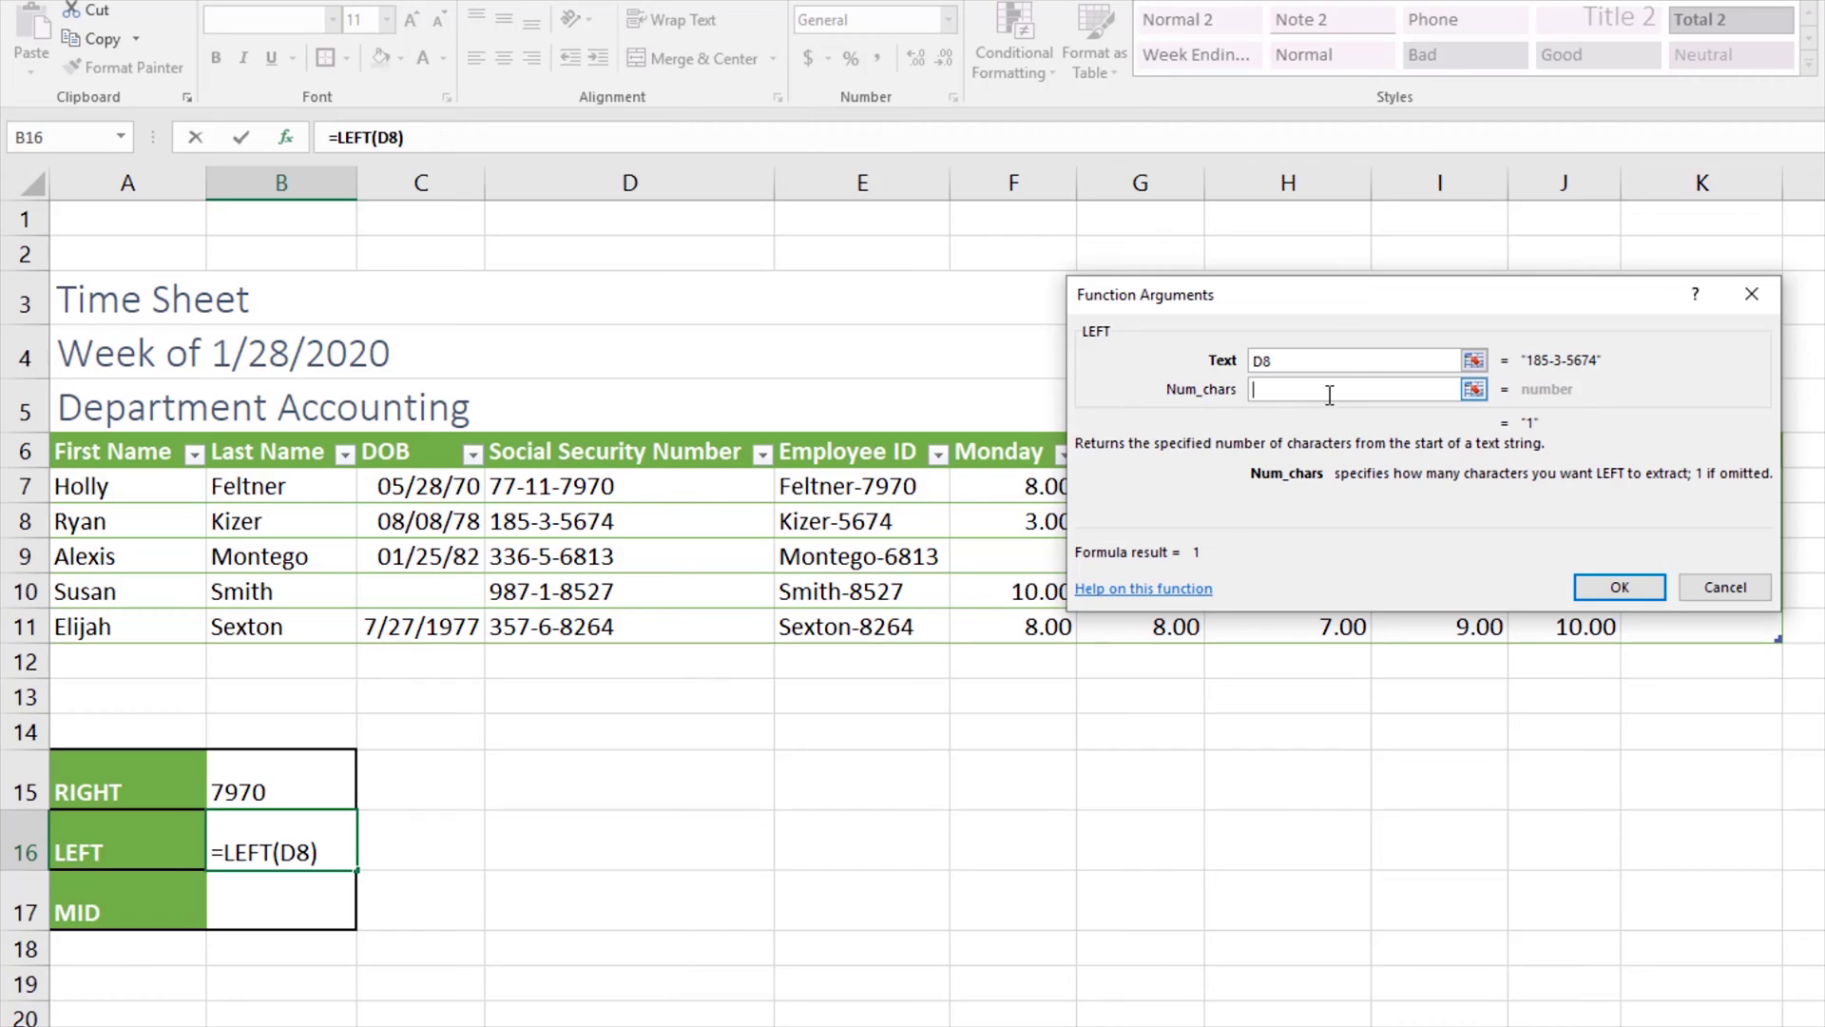
type("3")
key("Return")
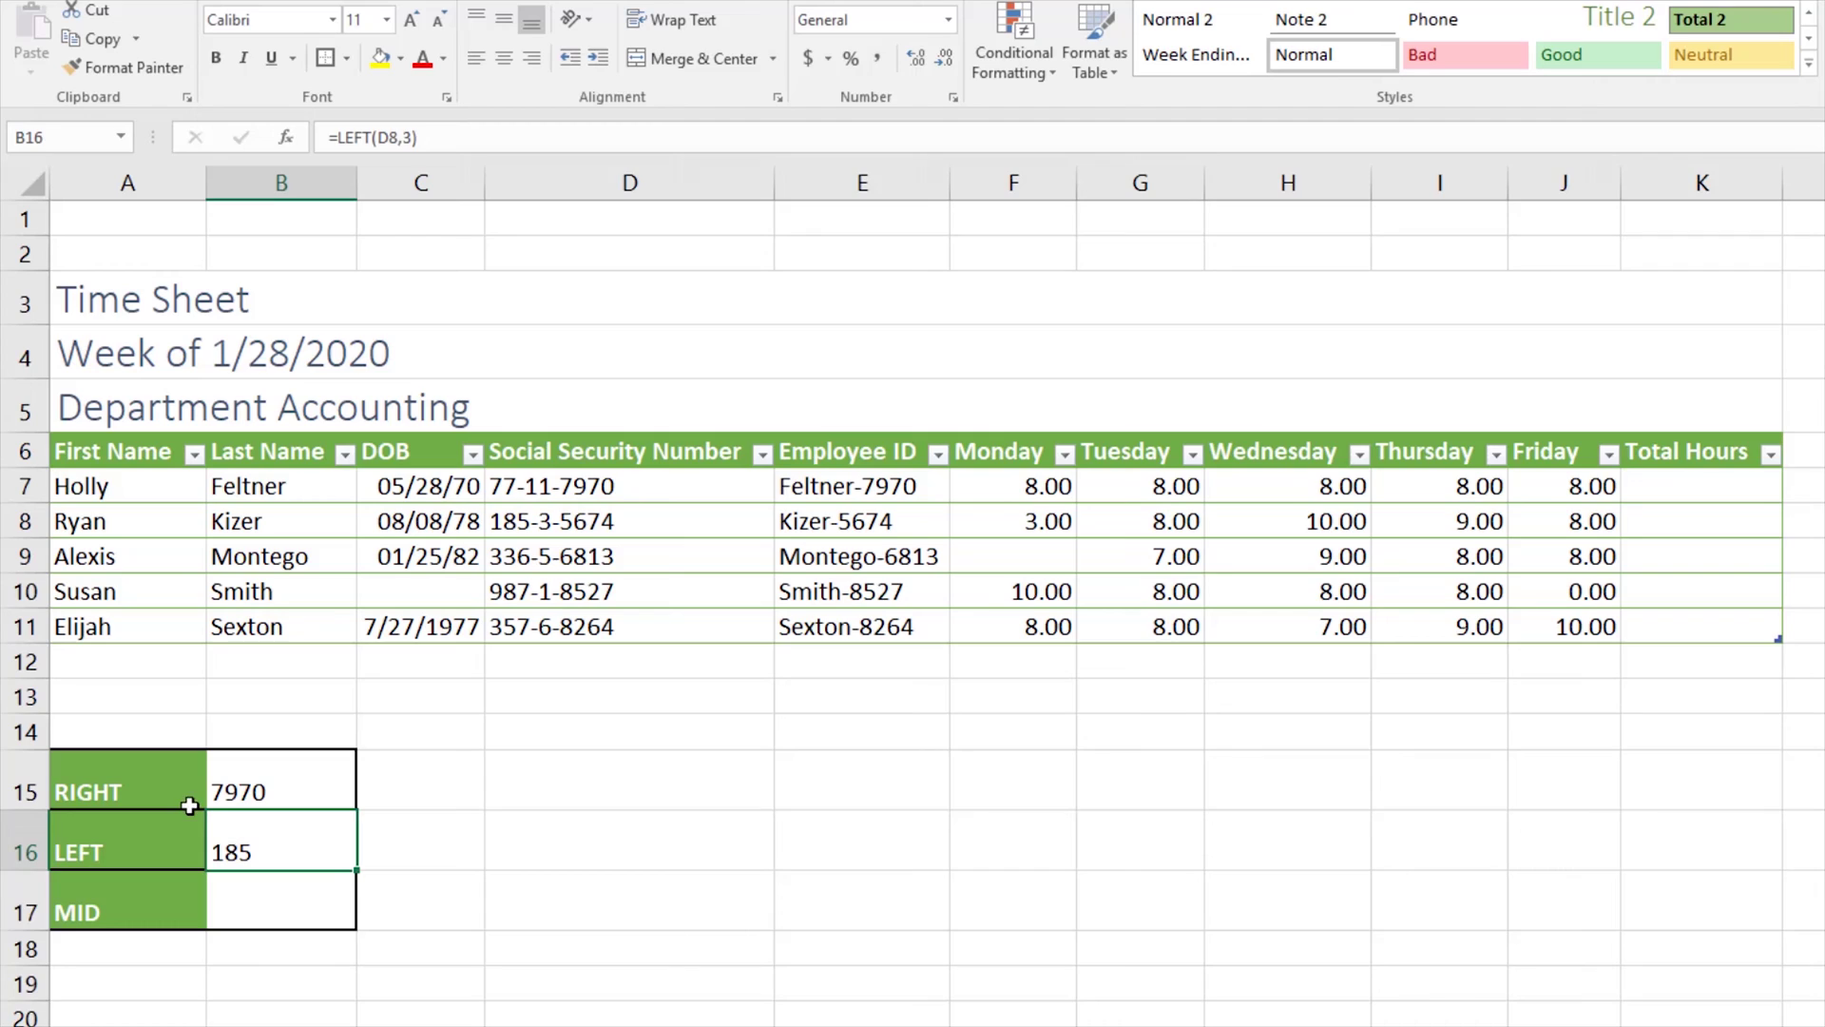
left_click(254, 896)
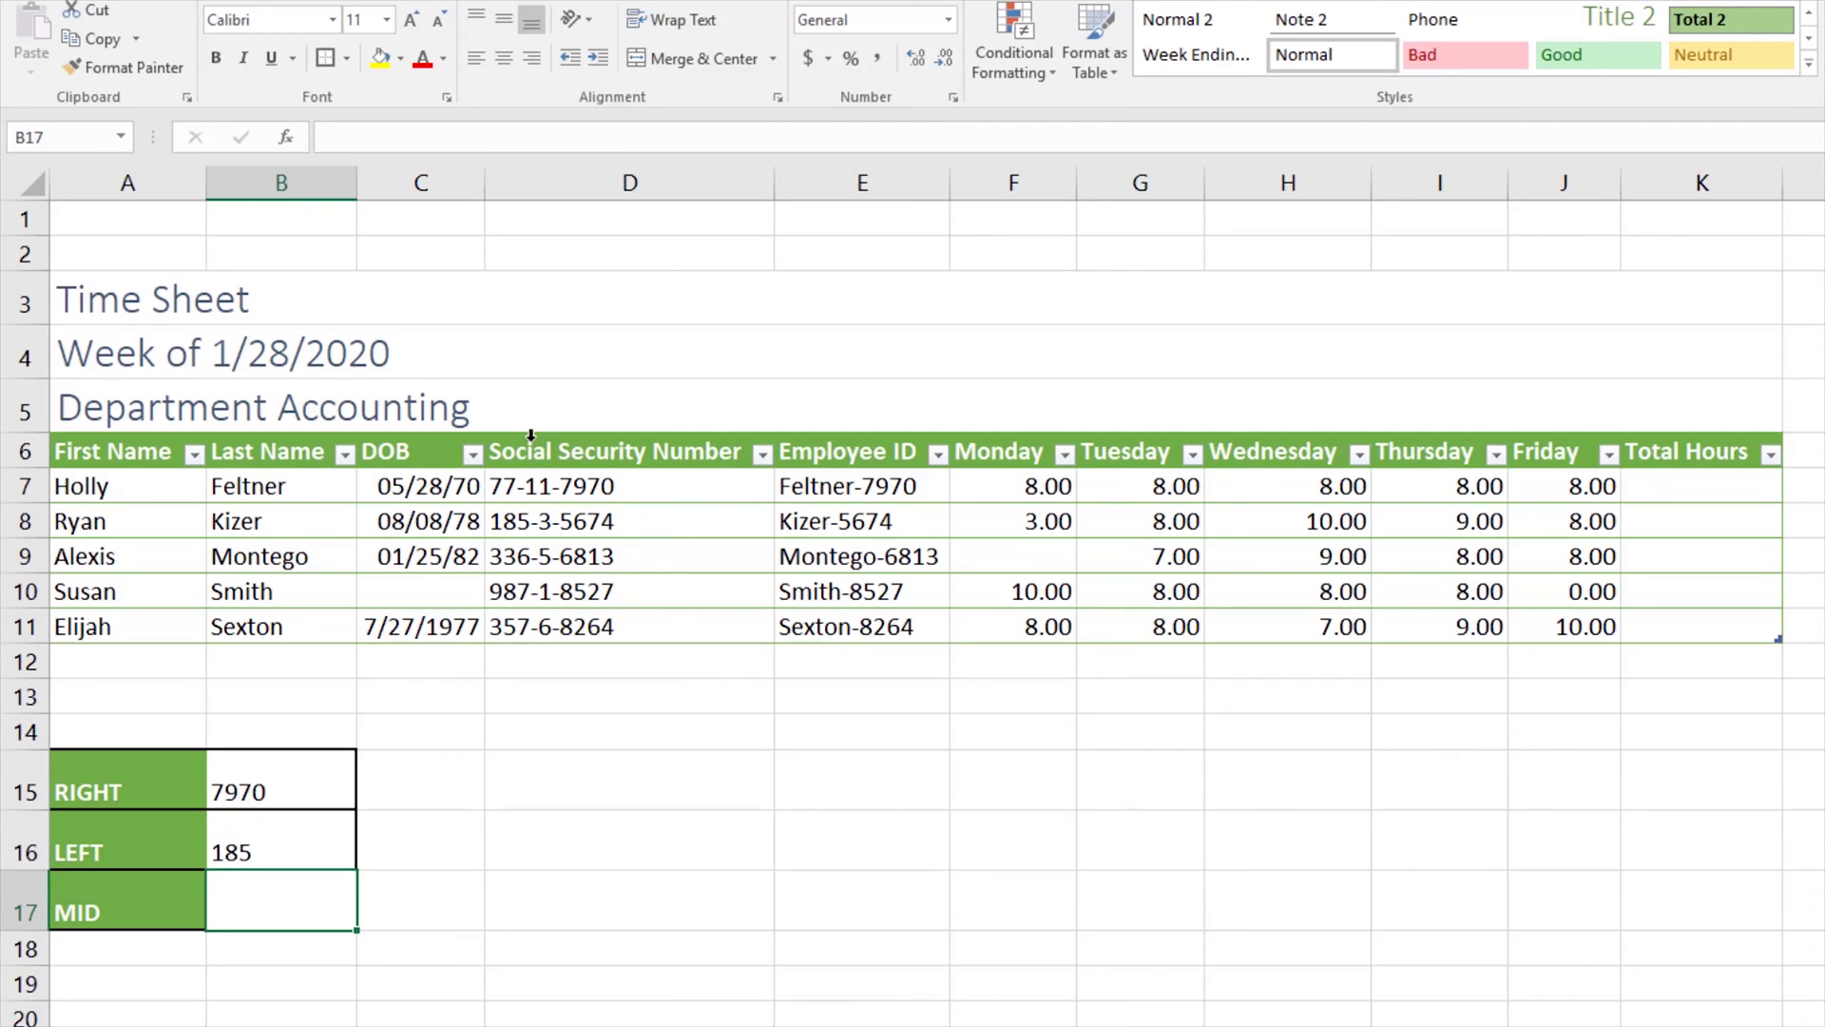
Step: Build =MID(D7,4,2) in B17 to return 11, with Start_num 4 and Num_chars 2
left_click(289, 135)
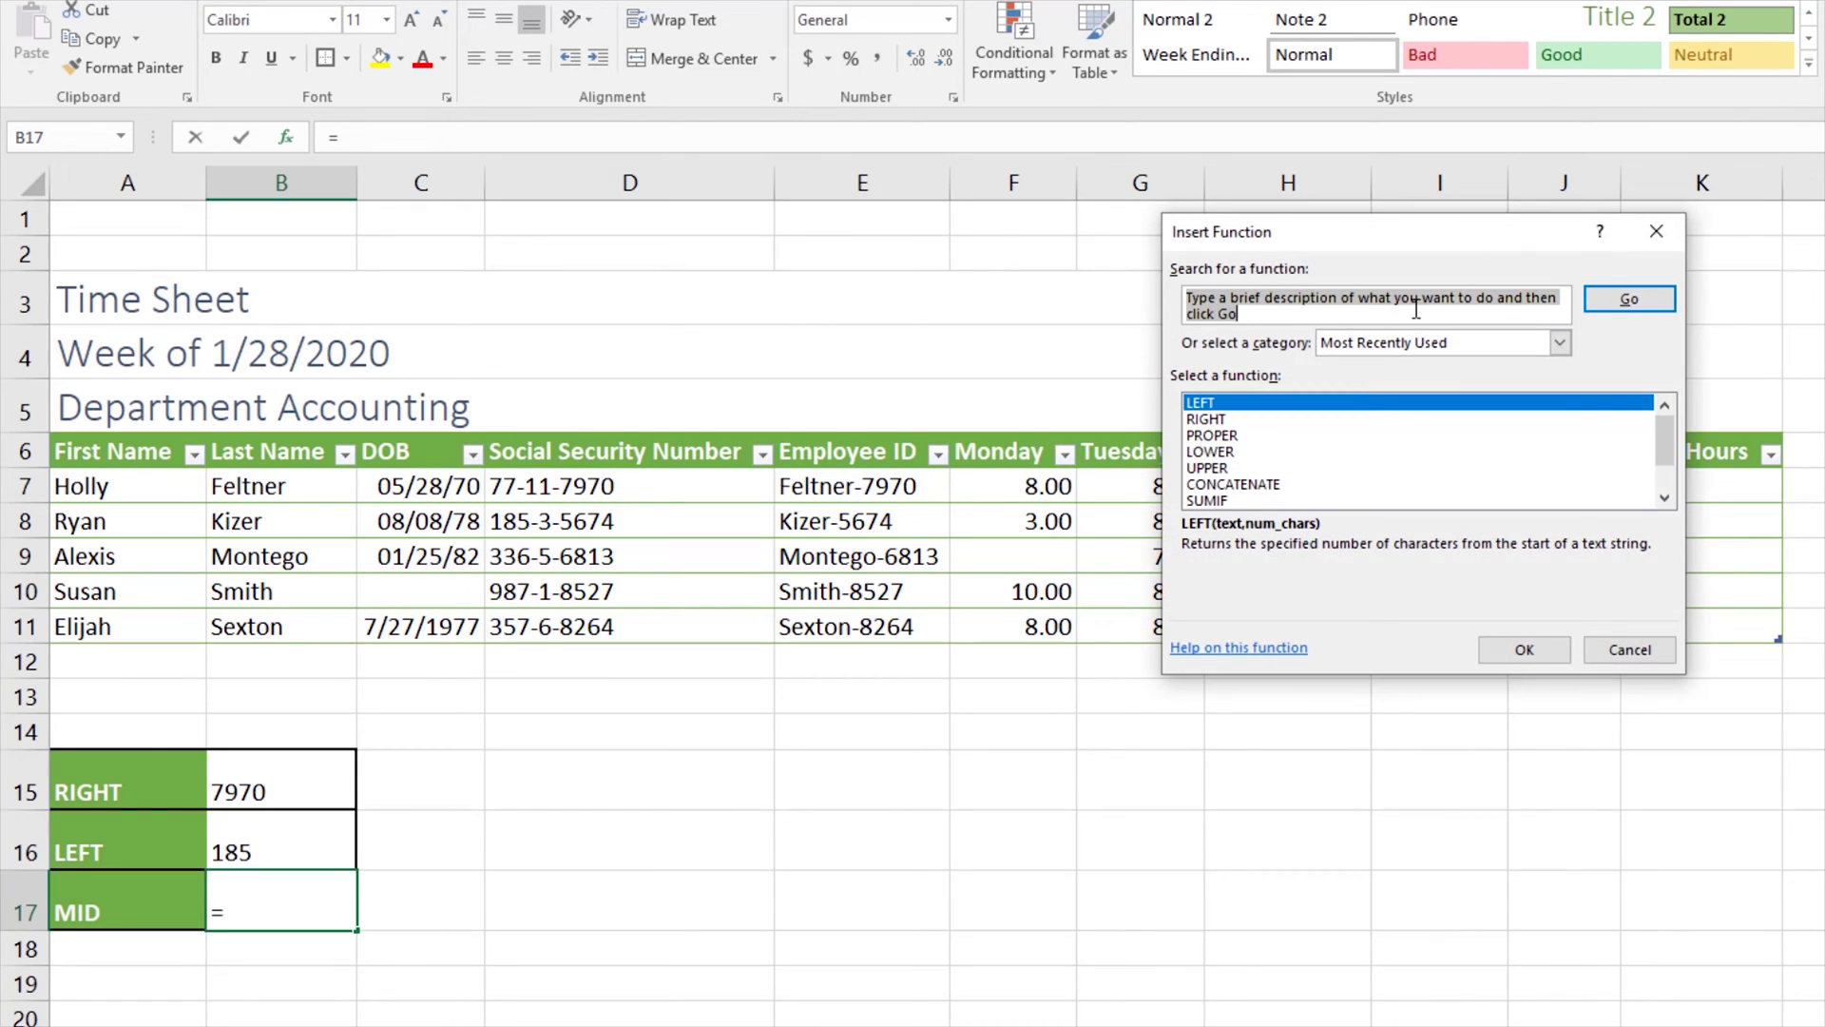
type("mid")
key("Return")
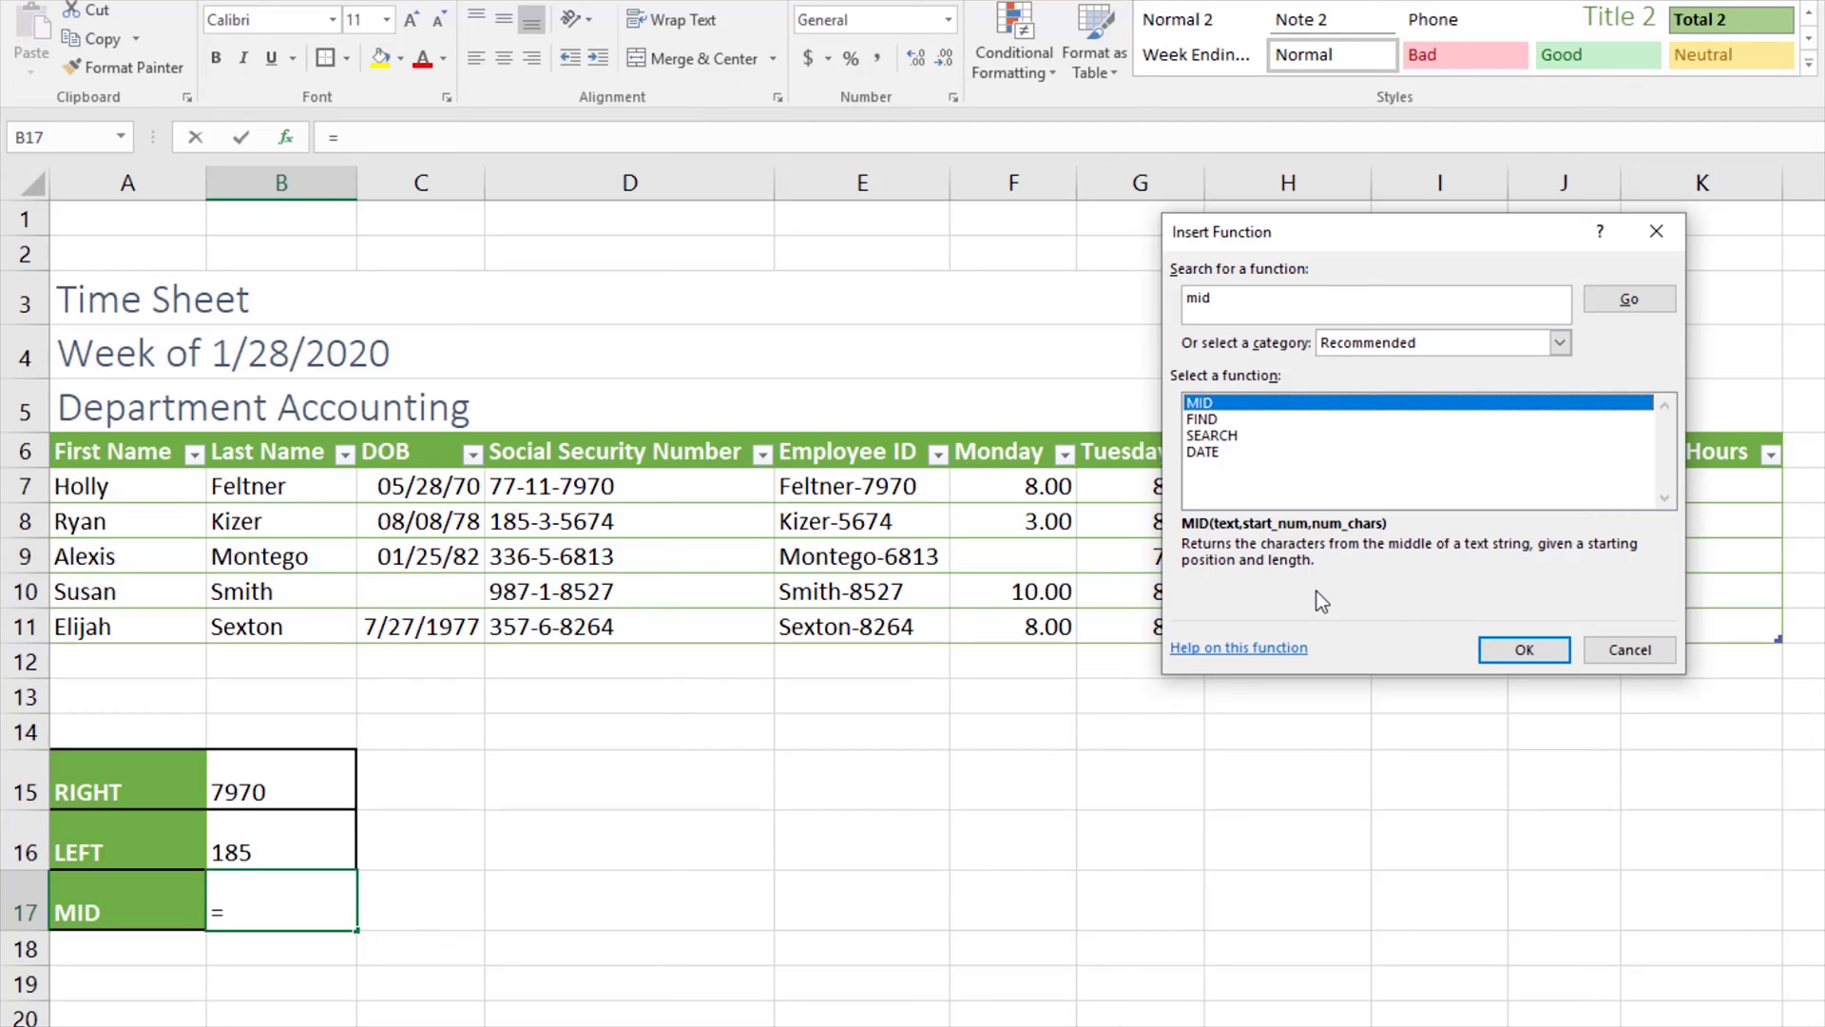
left_click(1524, 650)
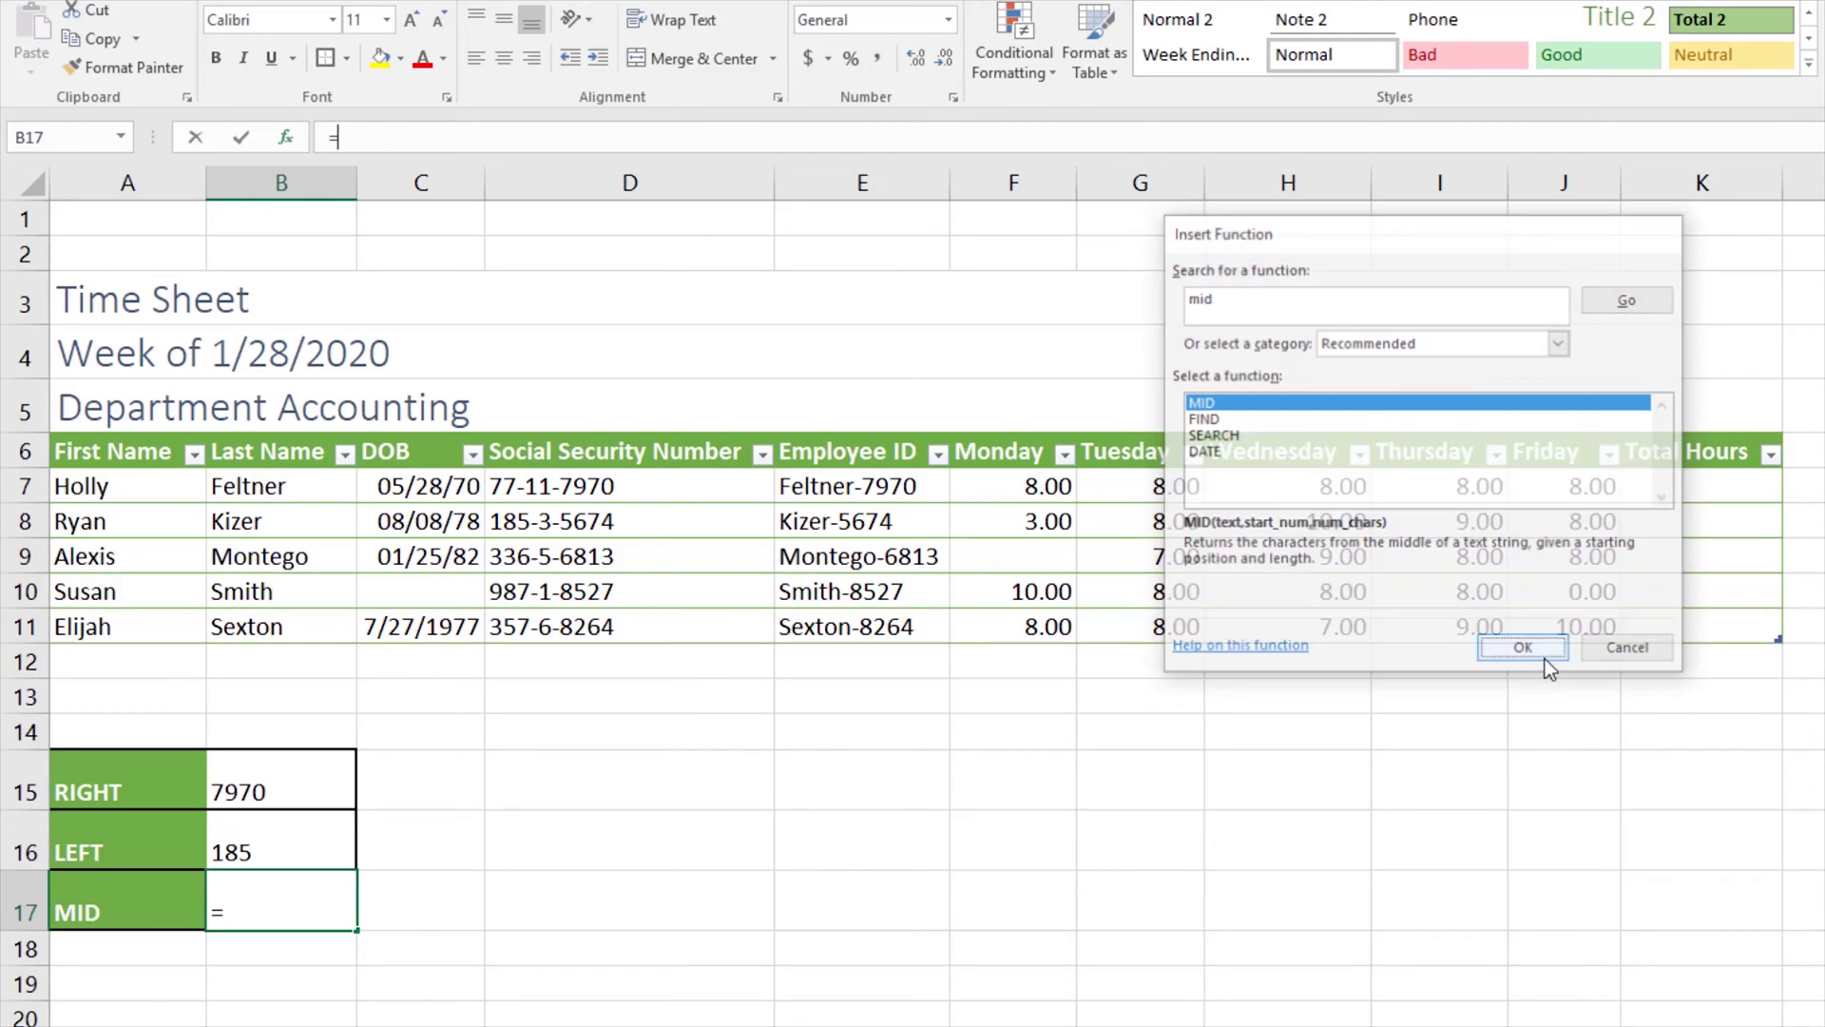
left_click(537, 487)
key("Tab")
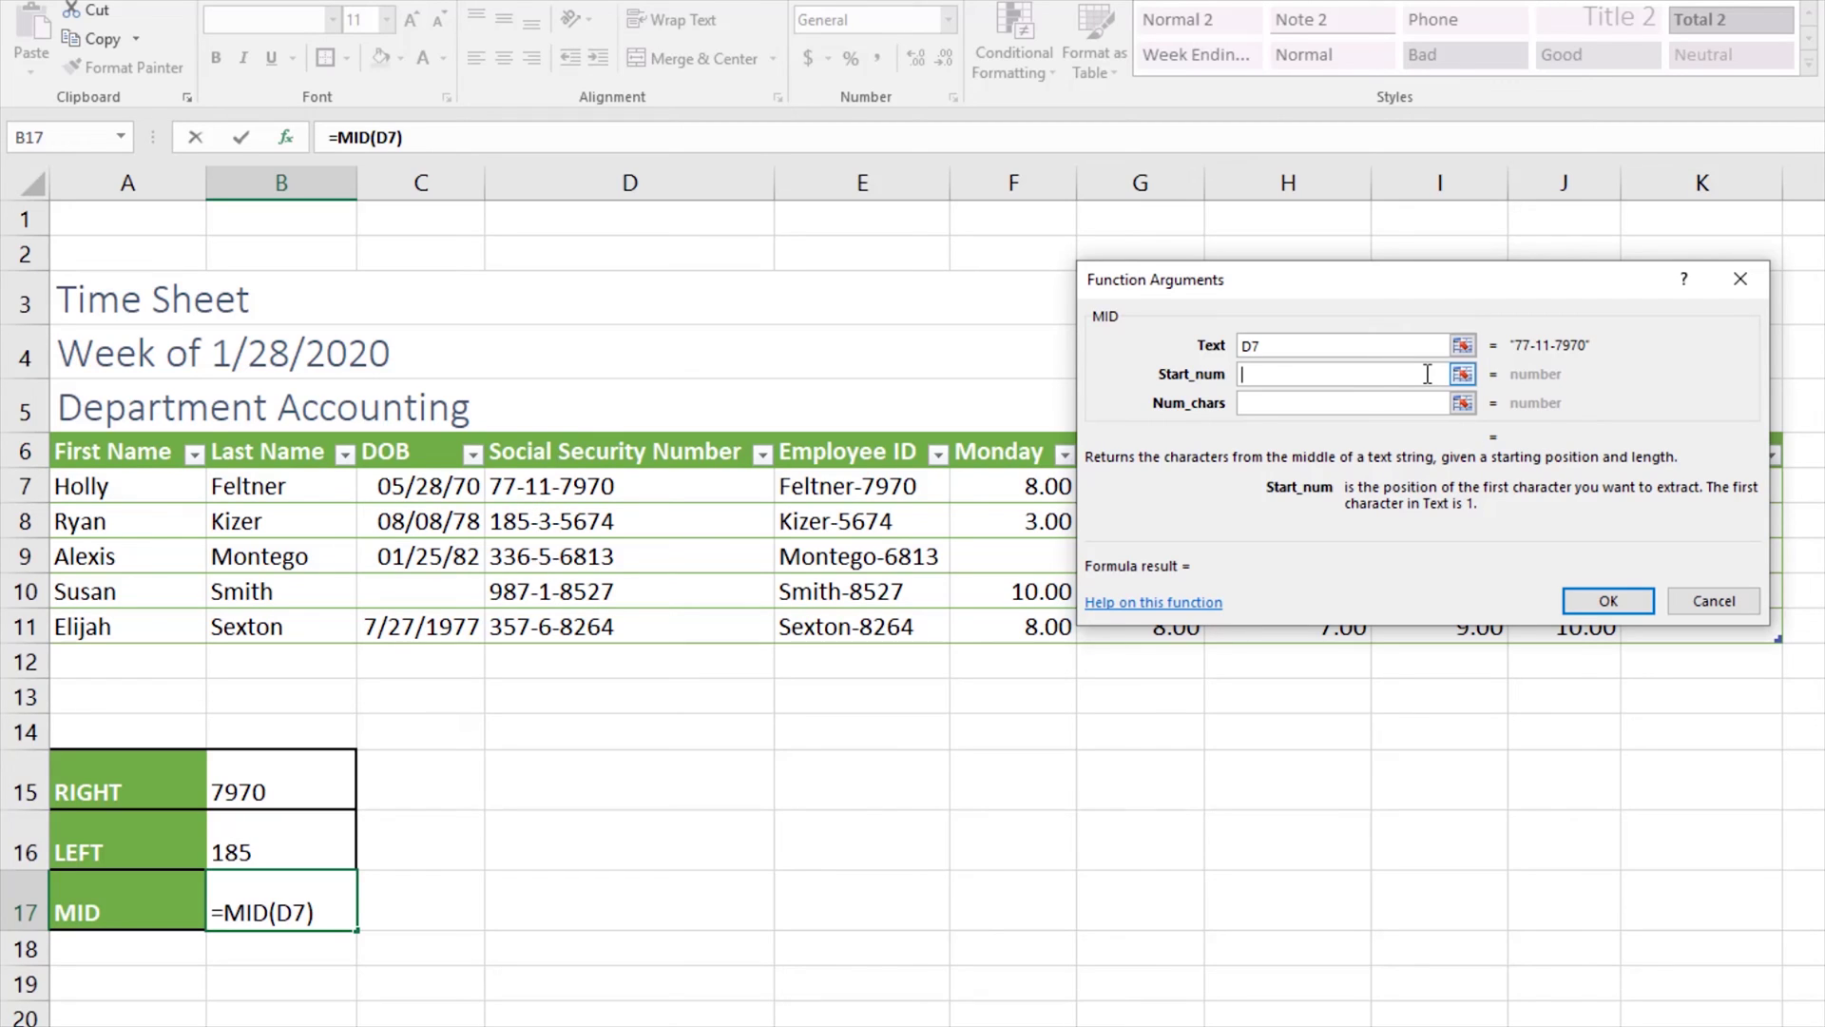
type("4")
key("Tab")
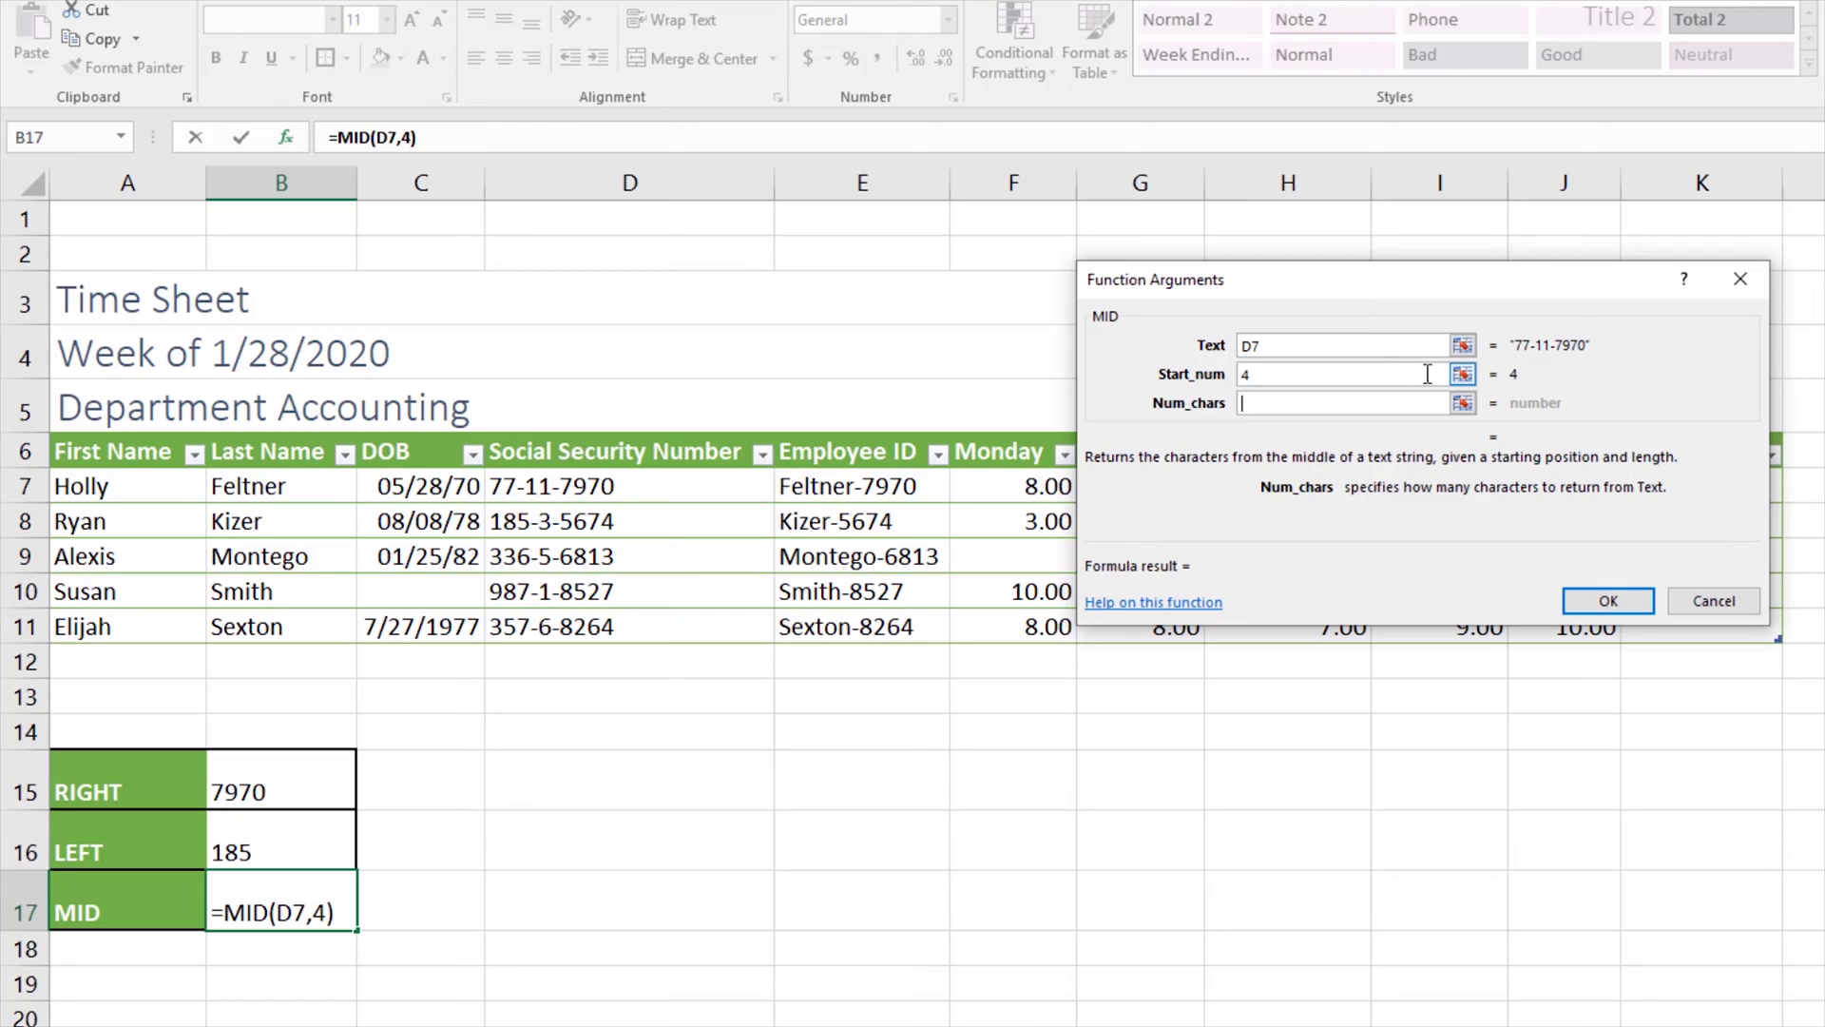
type("2")
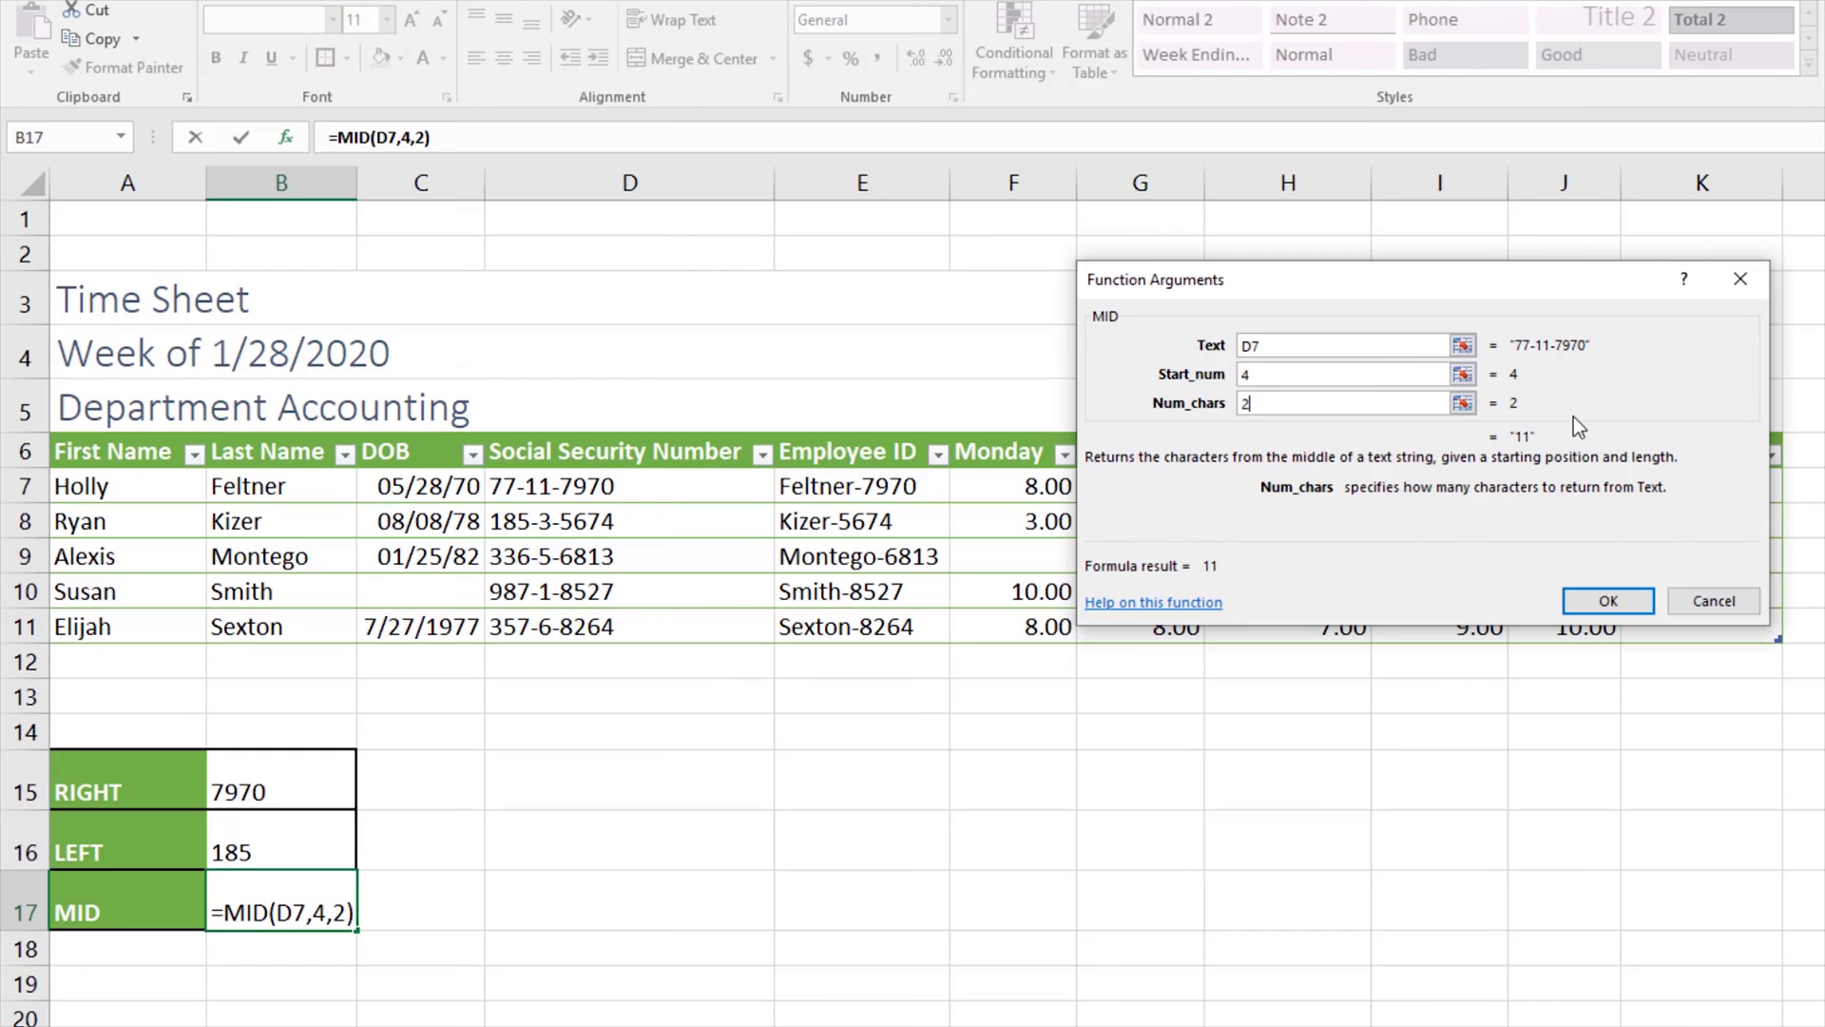
left_click(1605, 605)
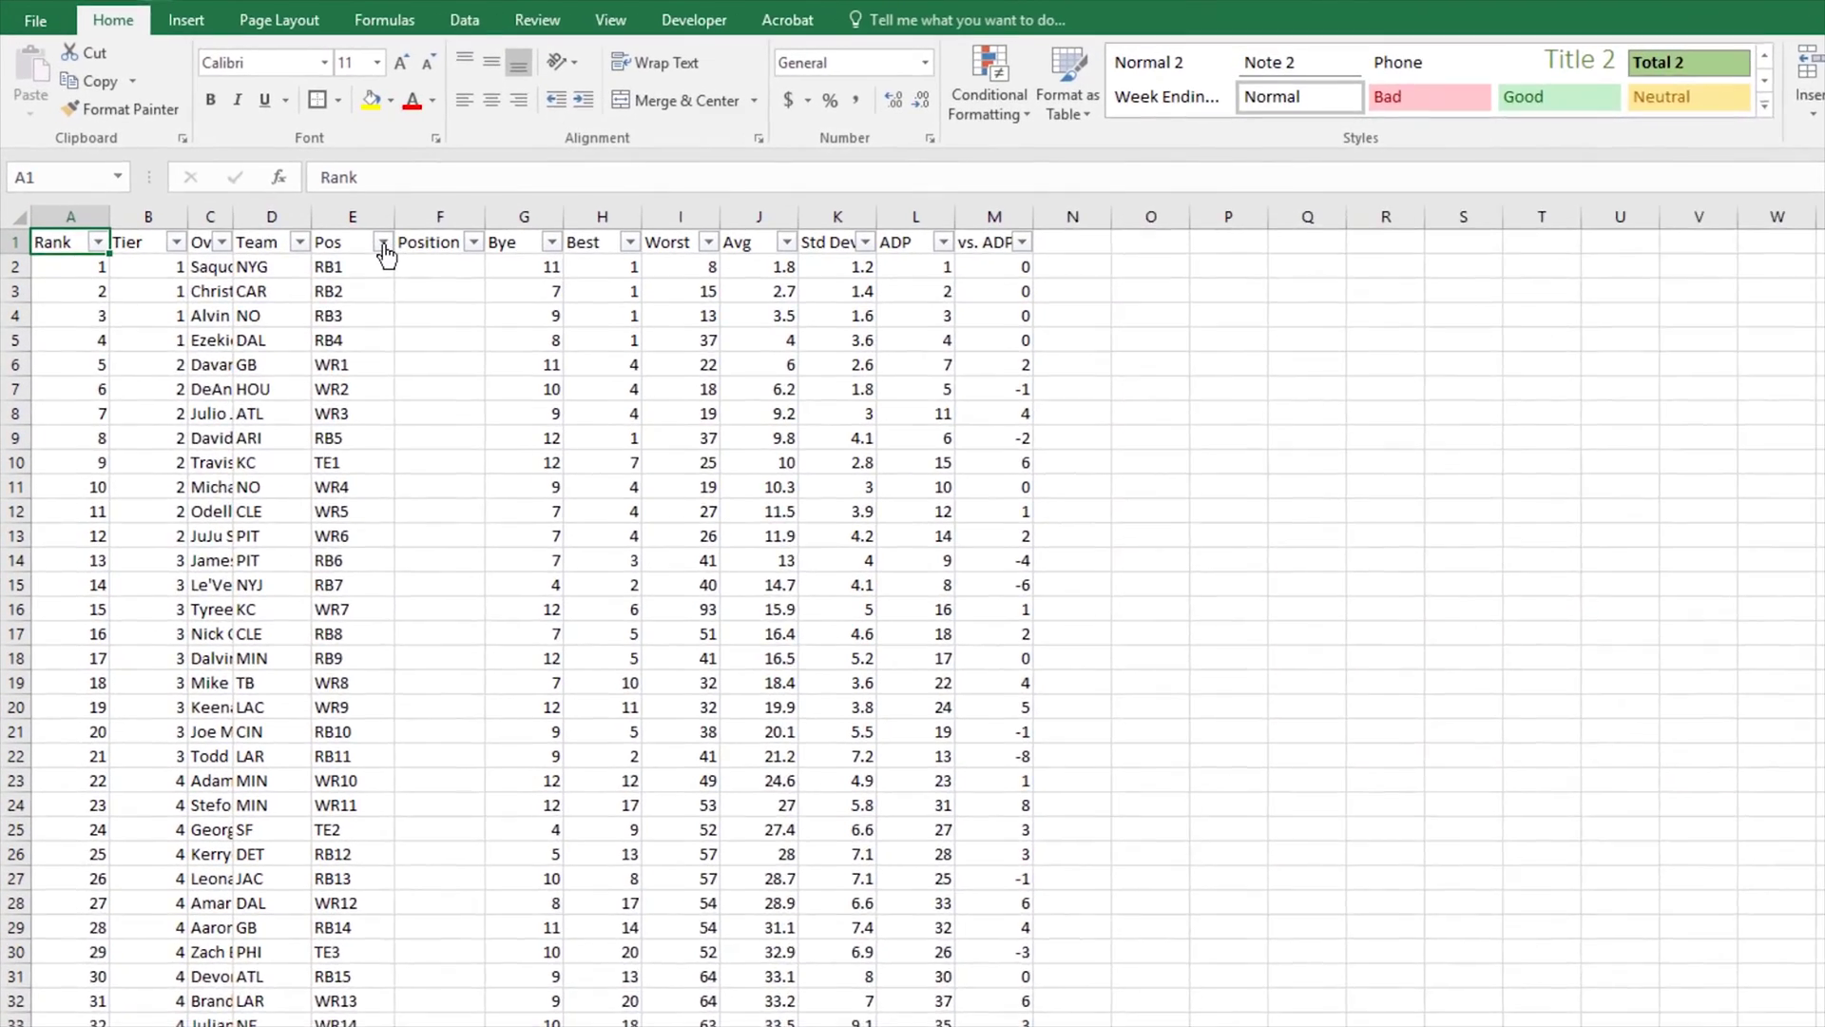
Step: Review Sheet2's Pos filter values without changing them, then select Position cell F2
left_click(385, 245)
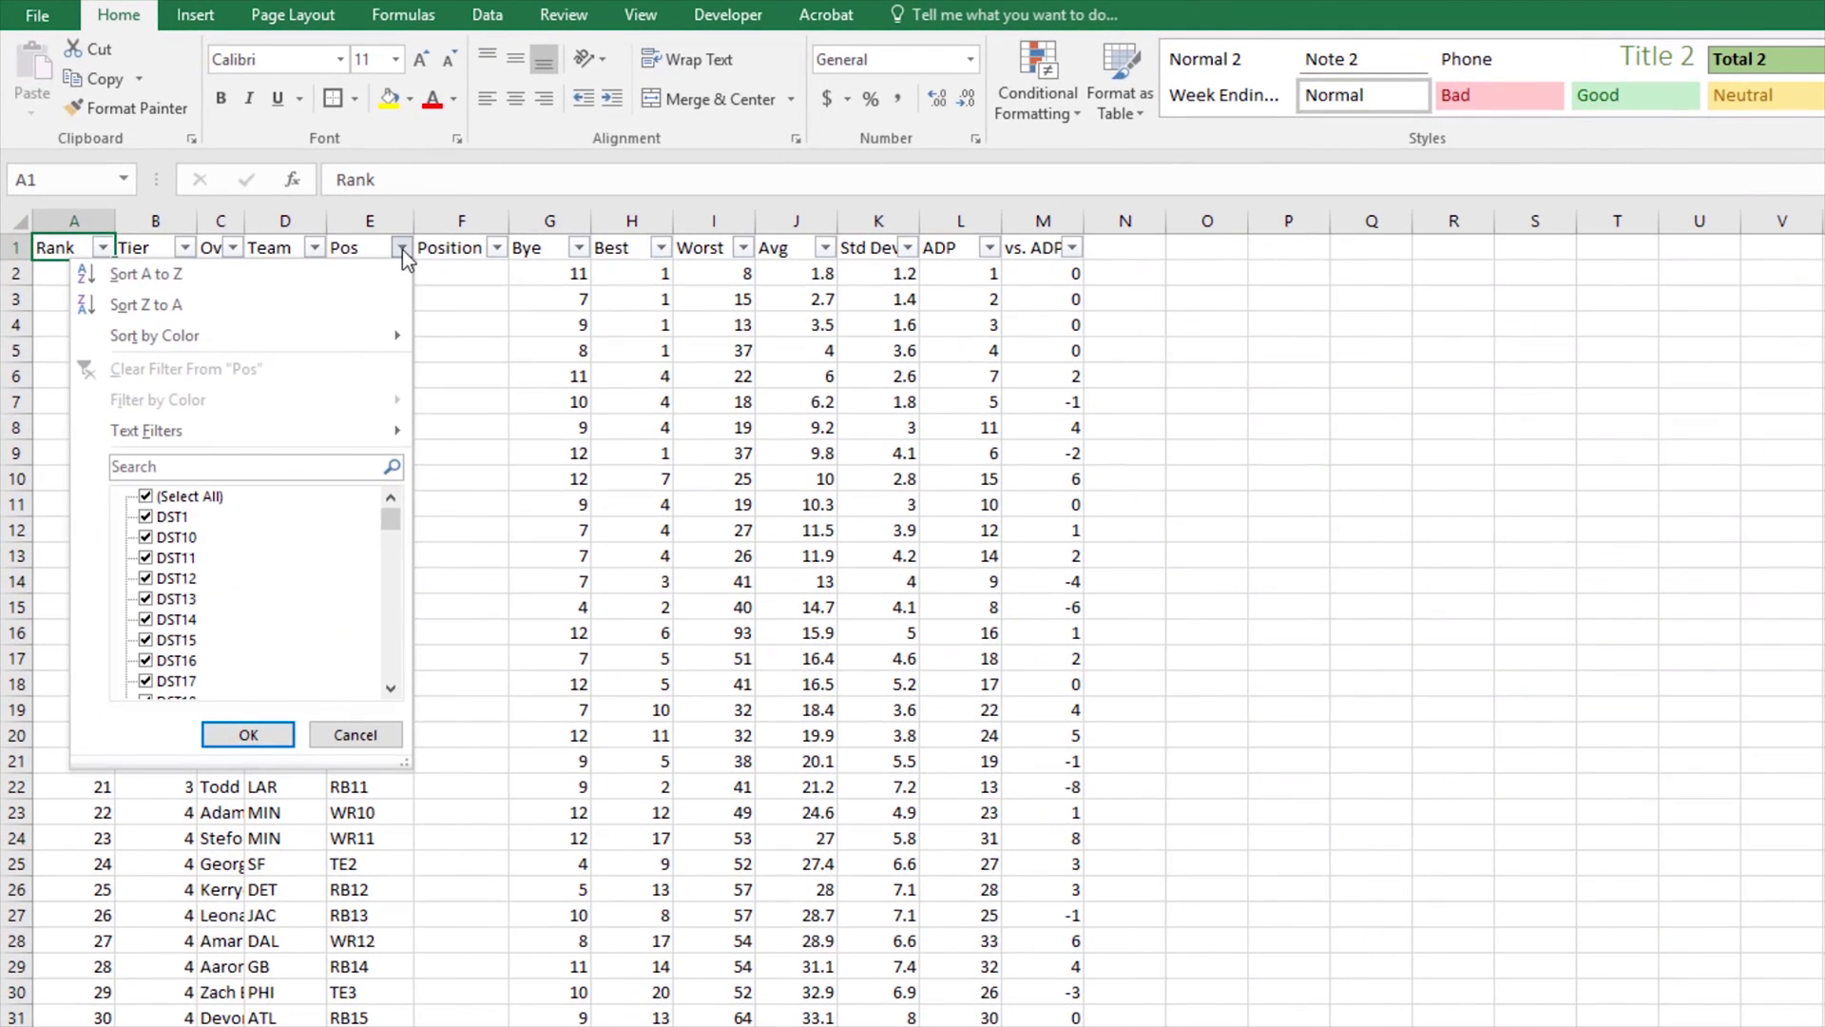
left_click(385, 245)
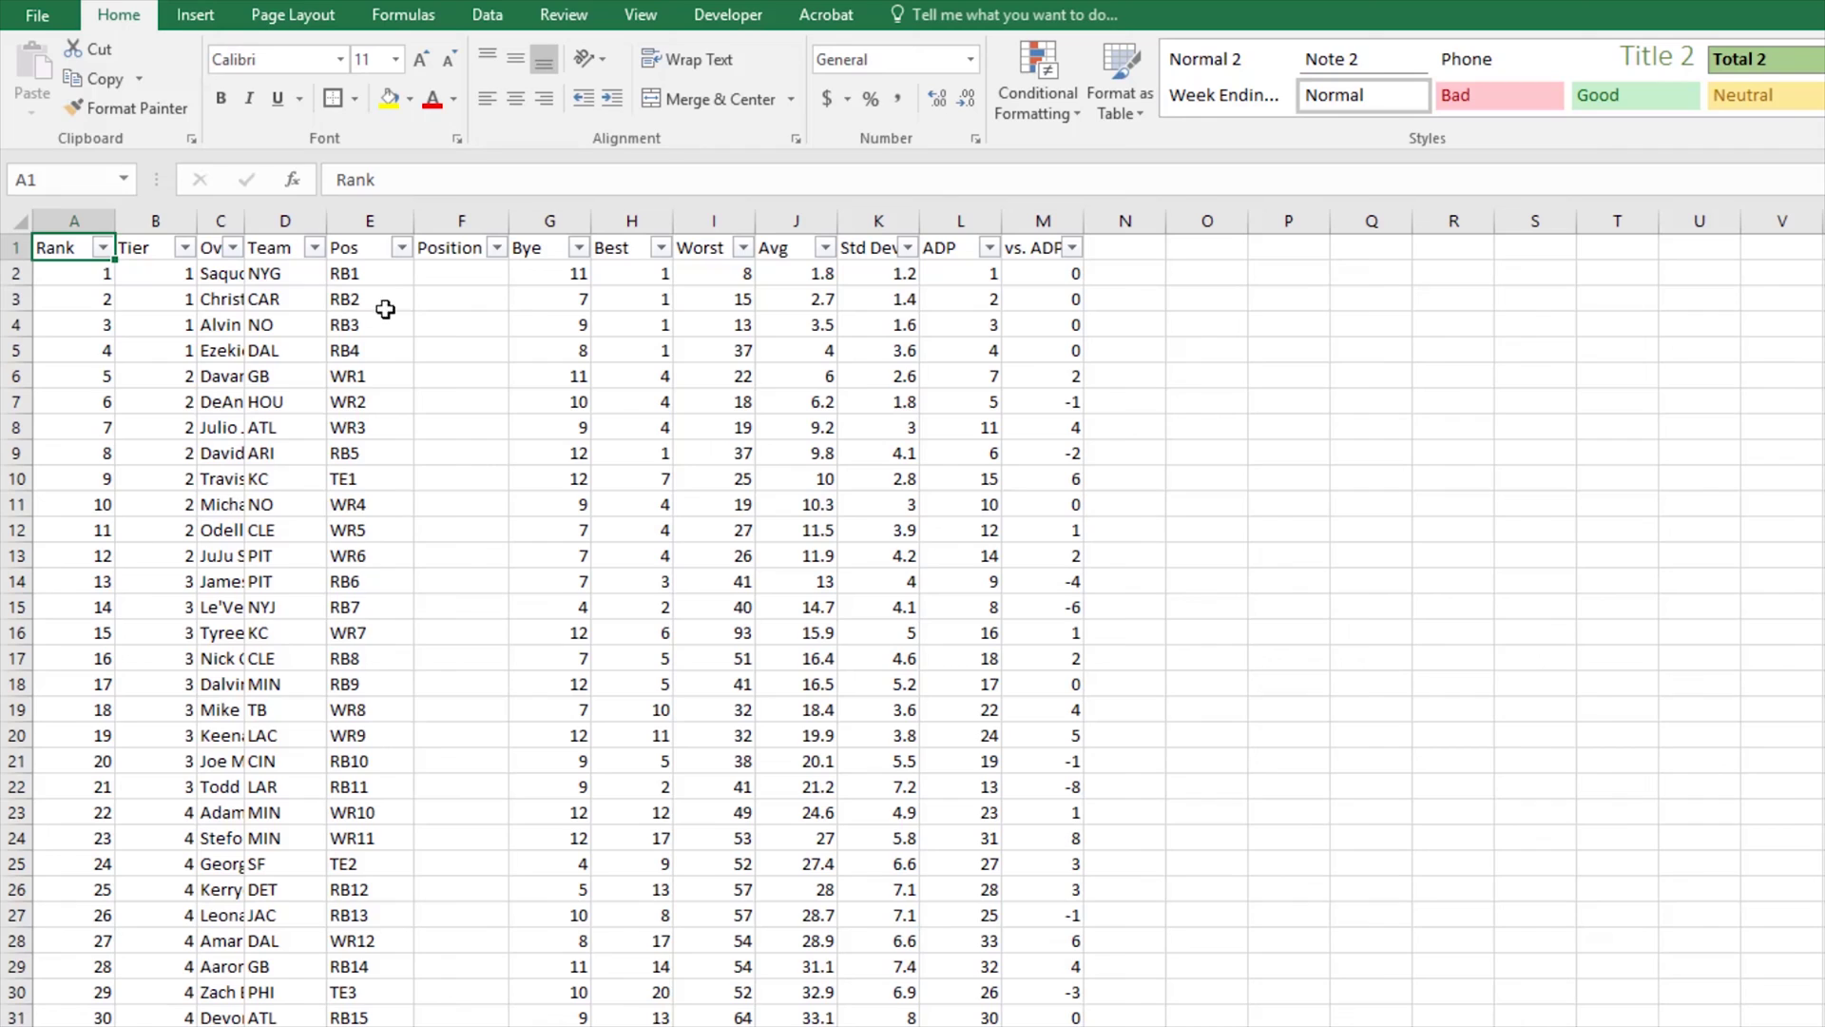
left_click(401, 247)
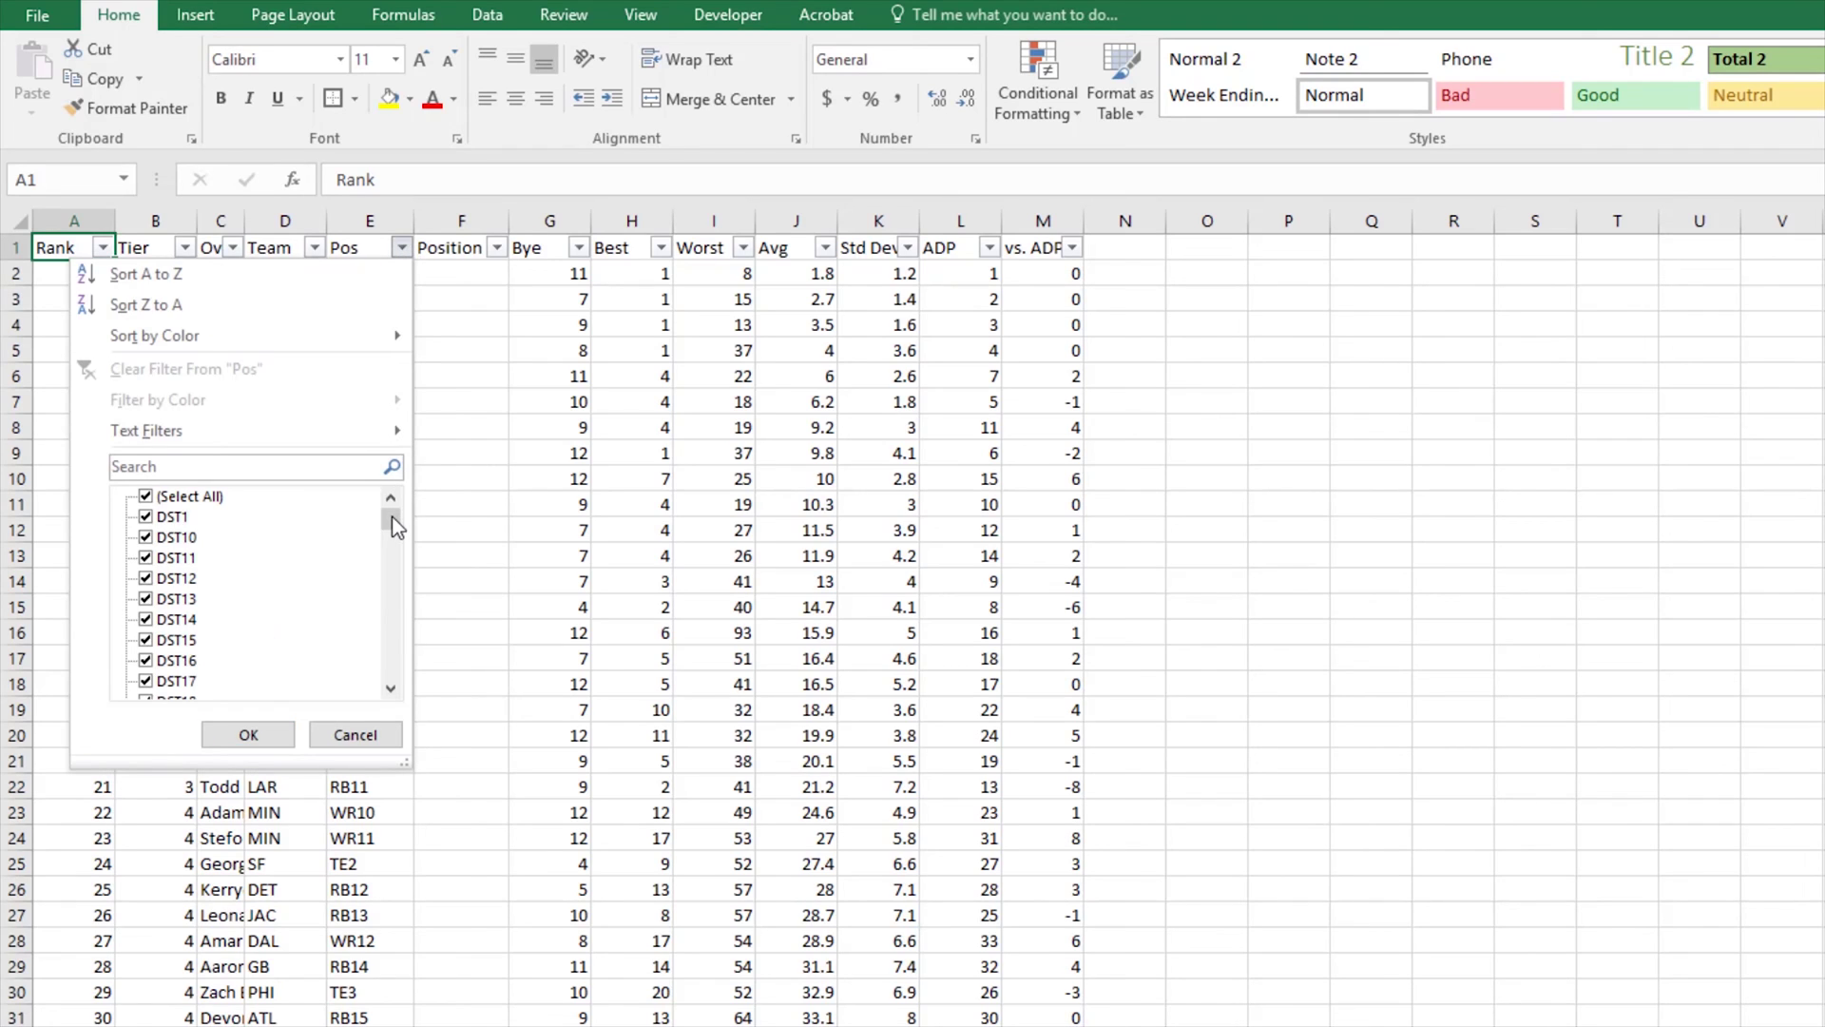
left_click_drag(395, 525, 373, 475)
left_click(466, 347)
left_click(465, 268)
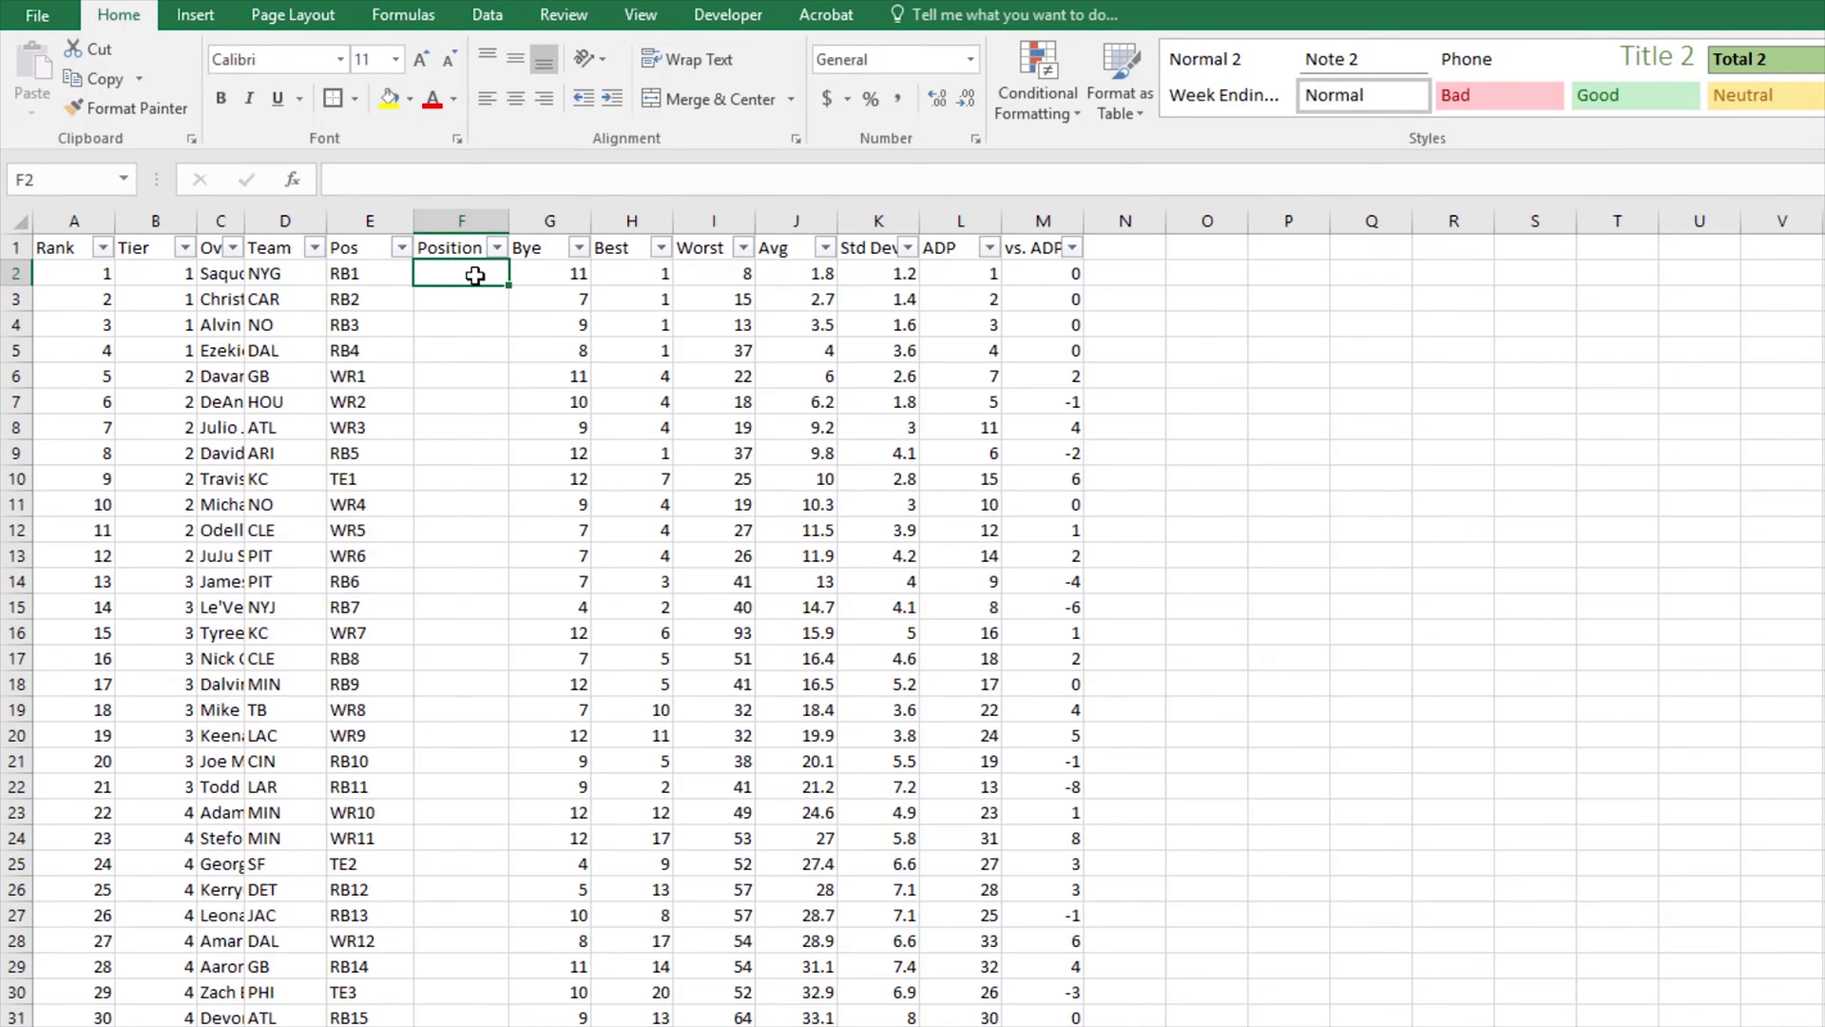
Step: Enter =LEFT(E2,2) in F2 and fill it down the Position column
left_click(292, 179)
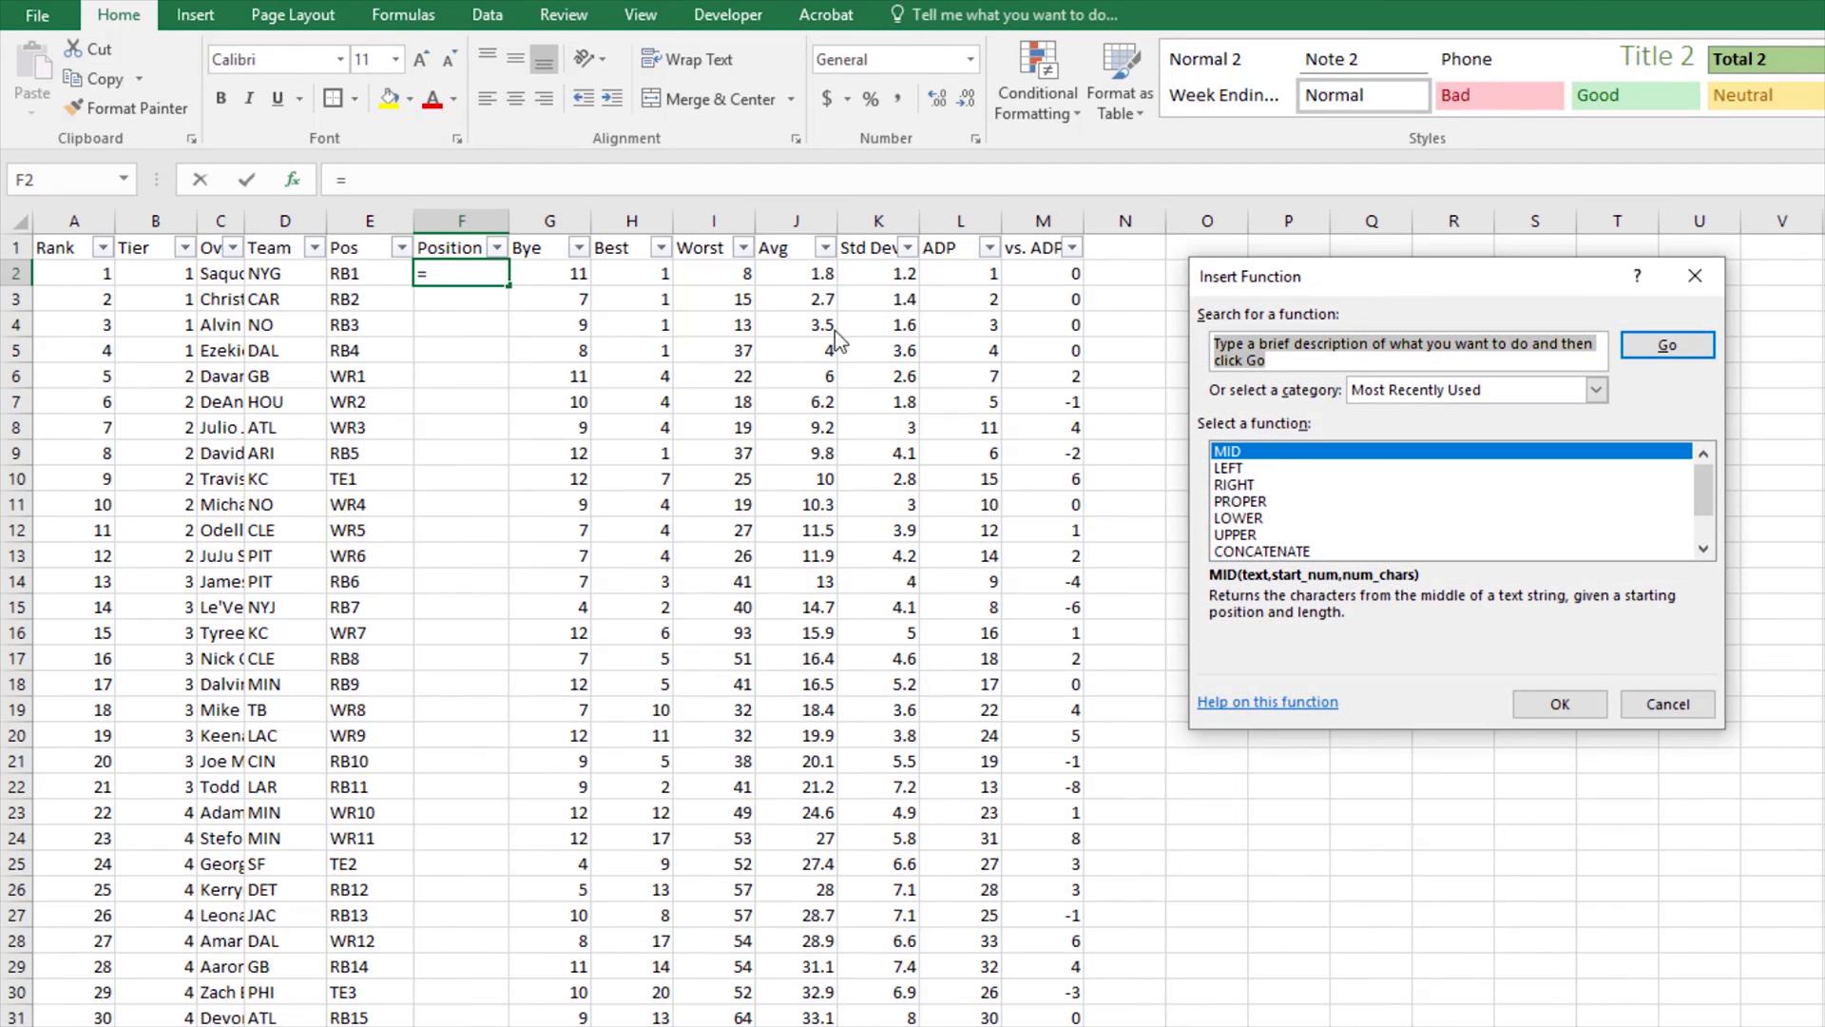
left_click(1264, 468)
left_click(1561, 704)
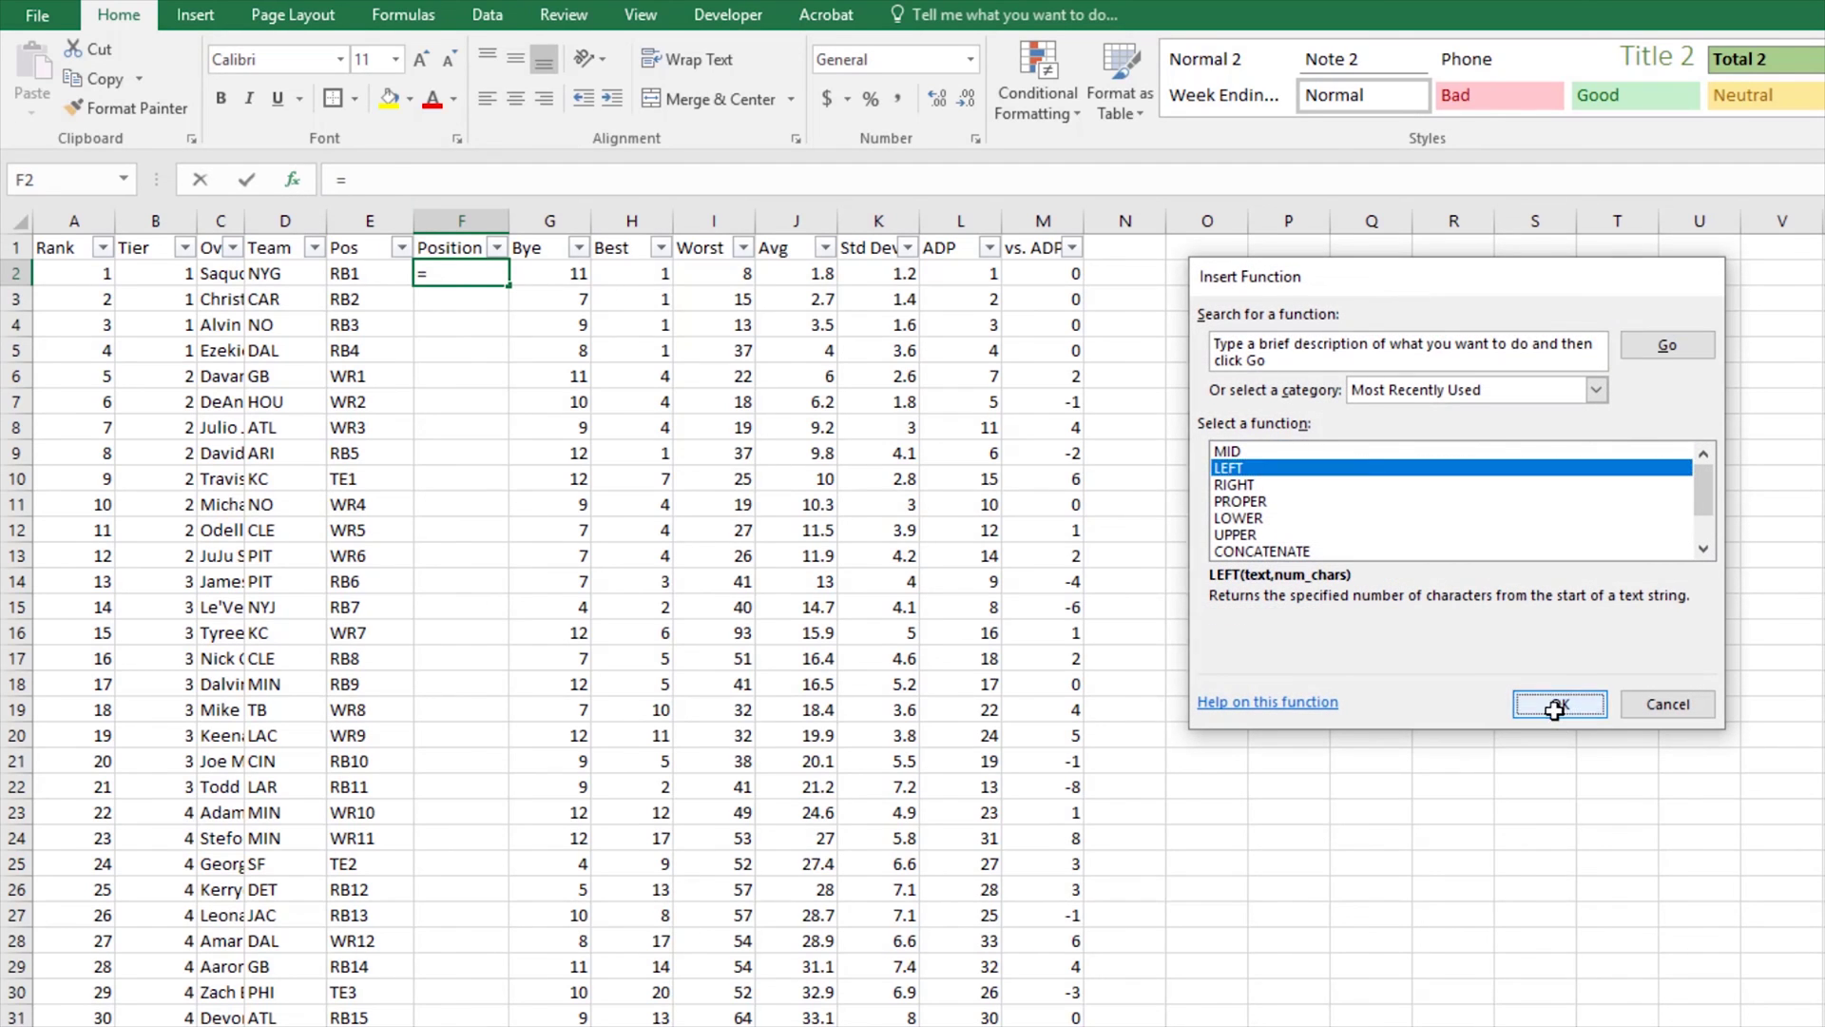
left_click(337, 275)
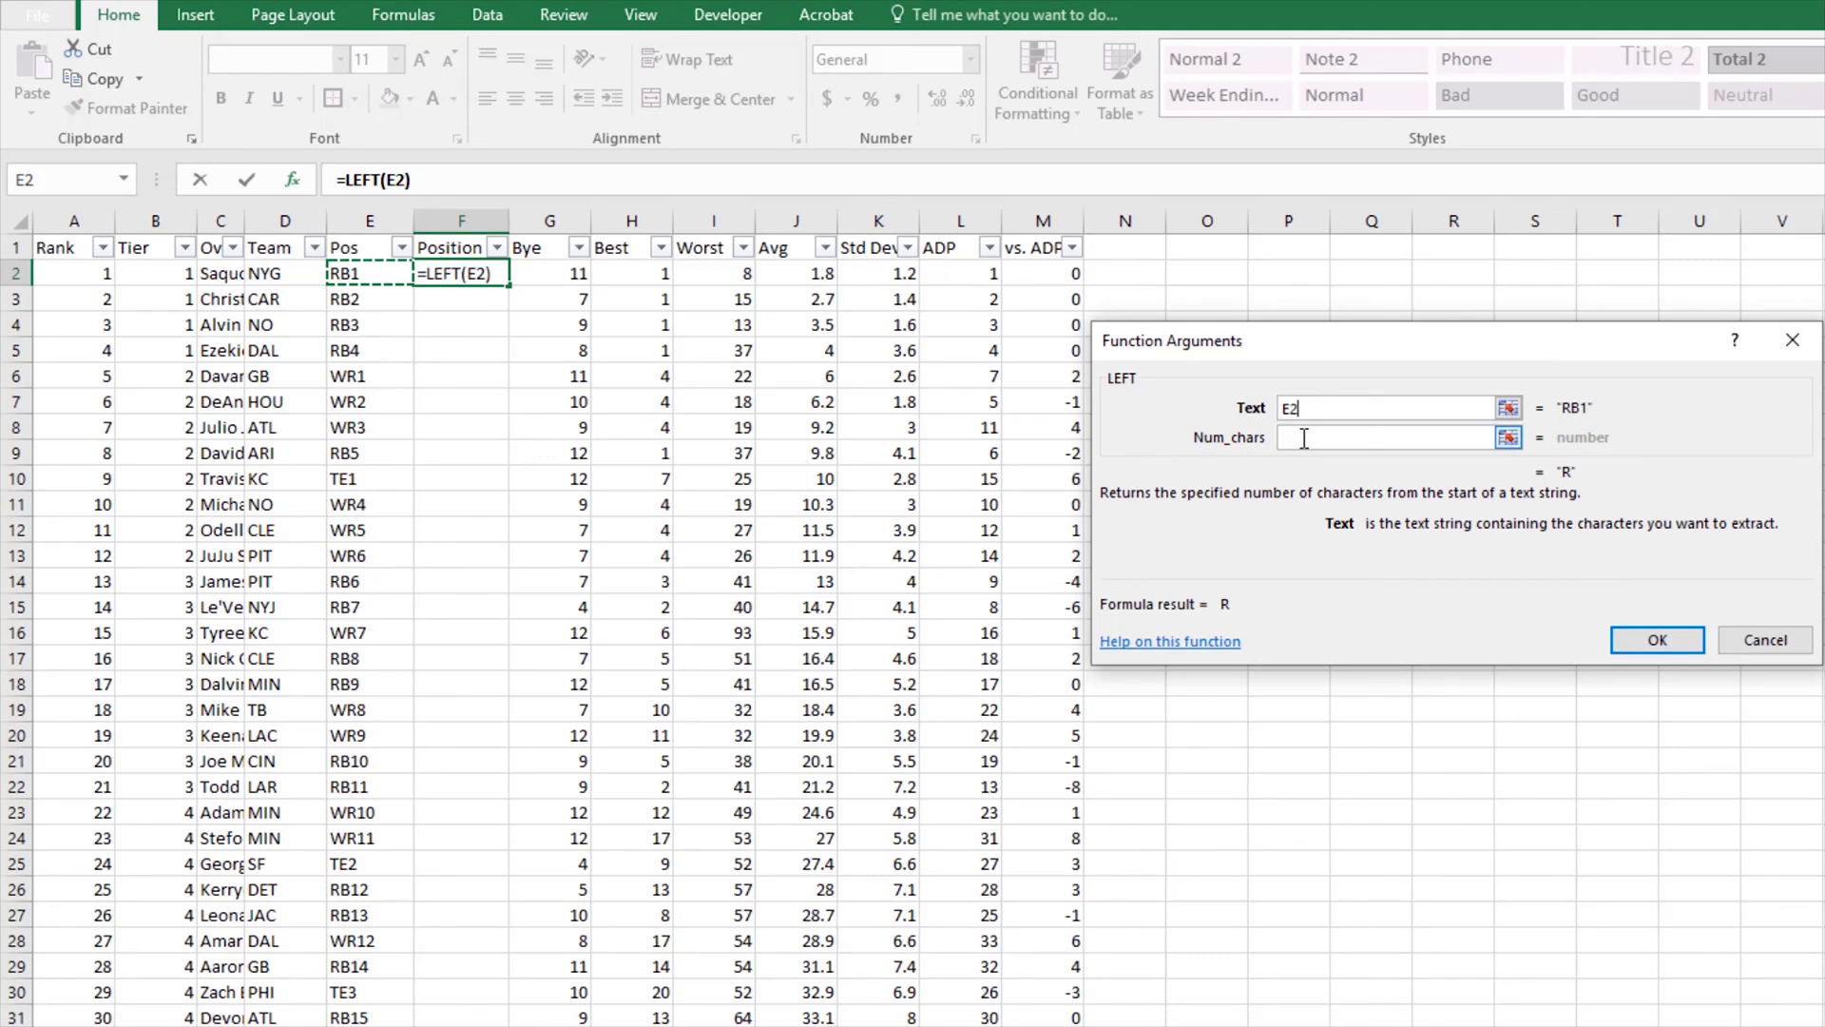
left_click(1486, 439)
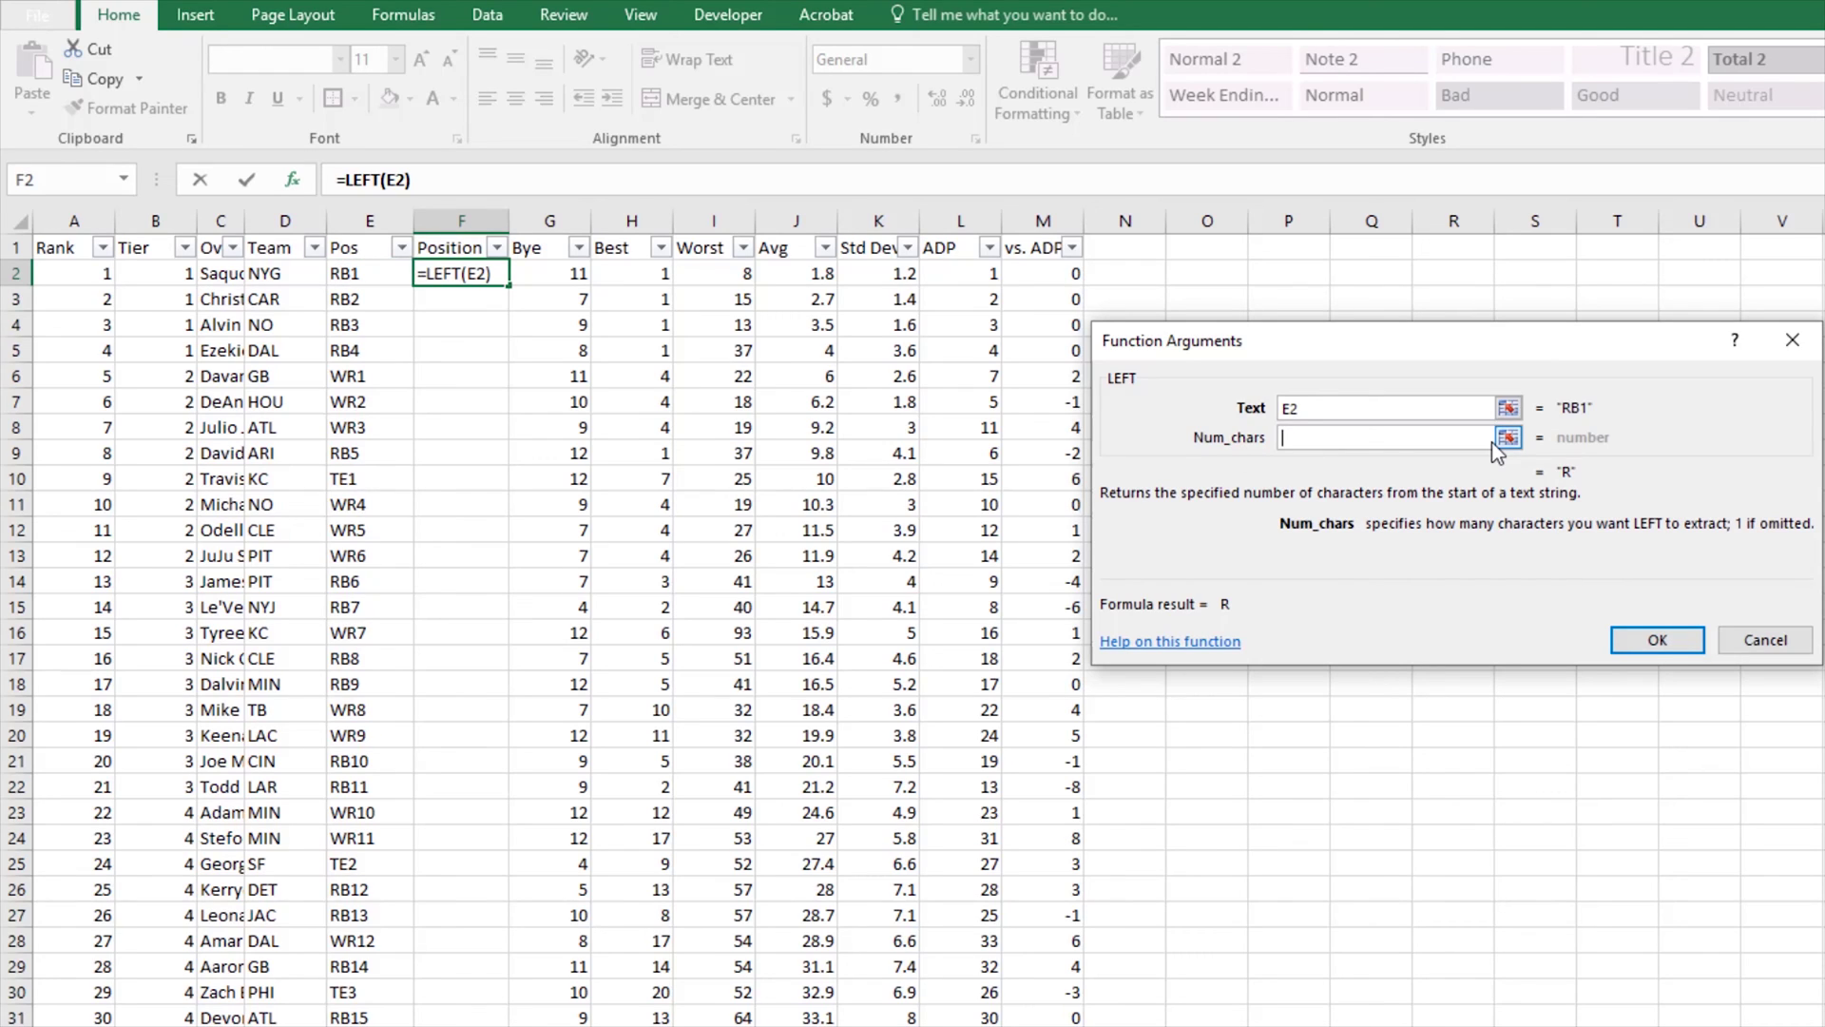
type("2")
left_click(1661, 646)
double_click(509, 284)
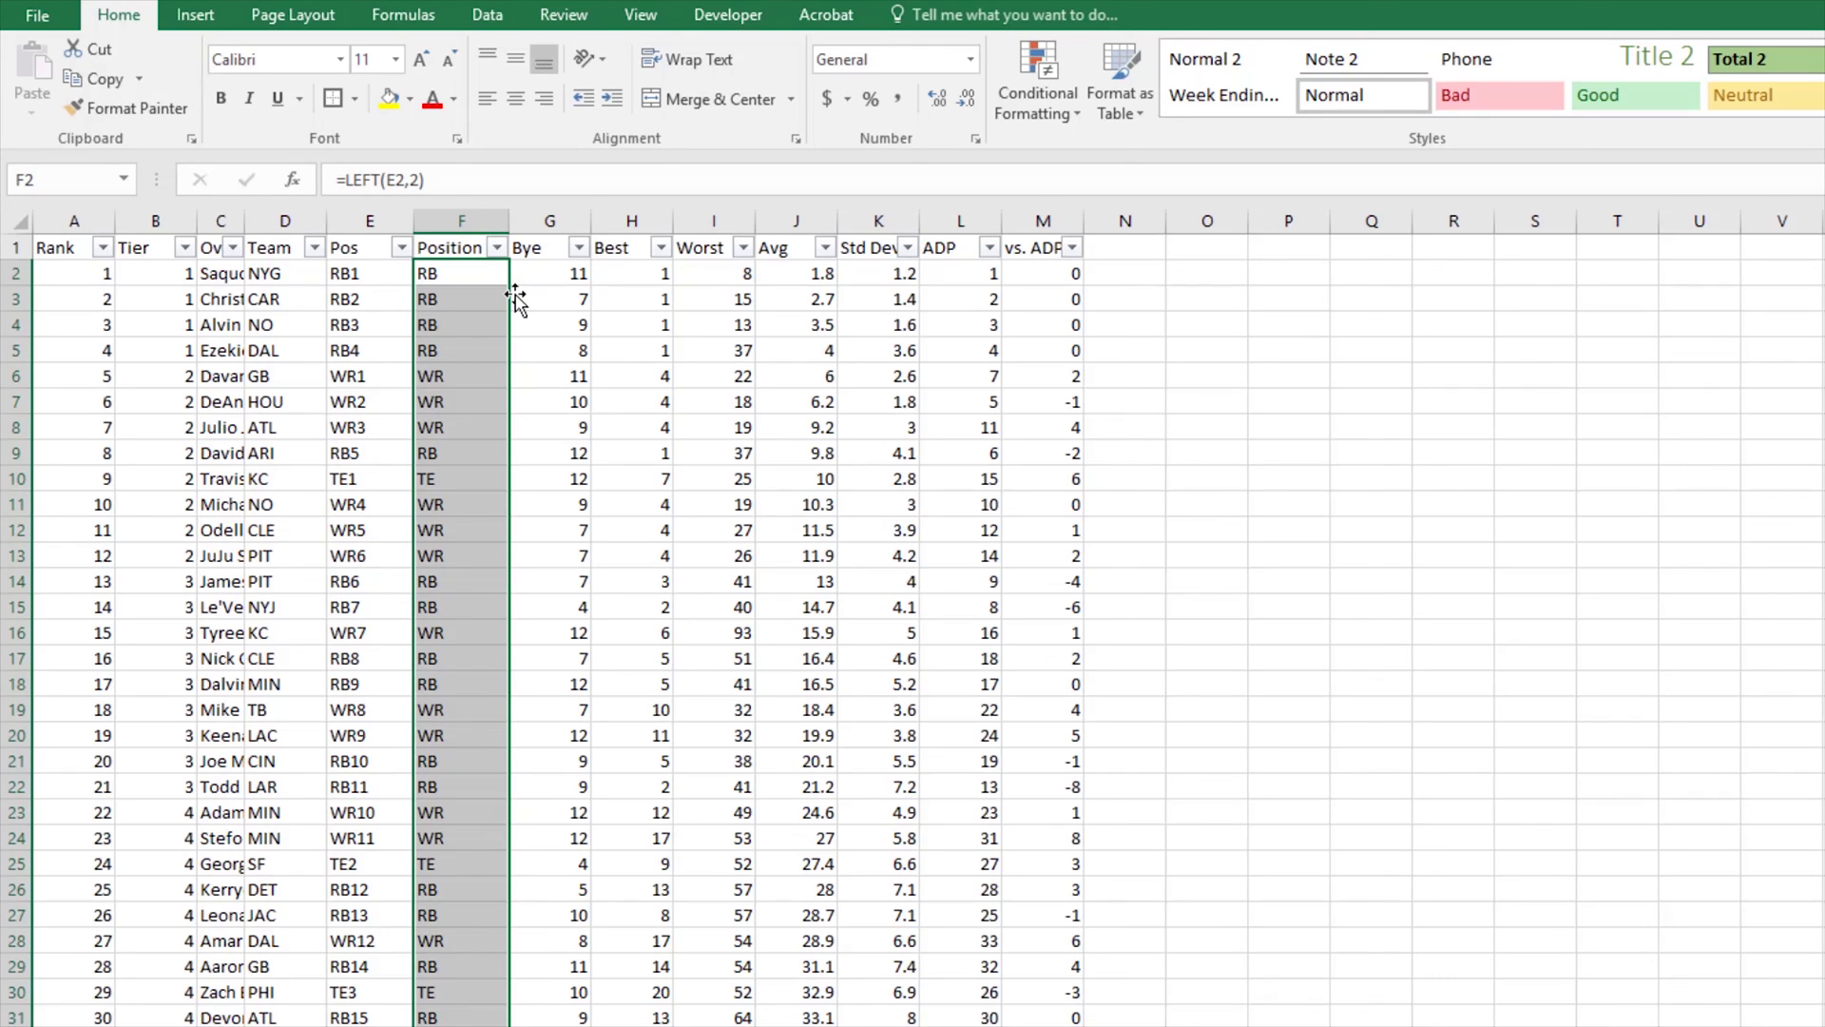
left_click(497, 248)
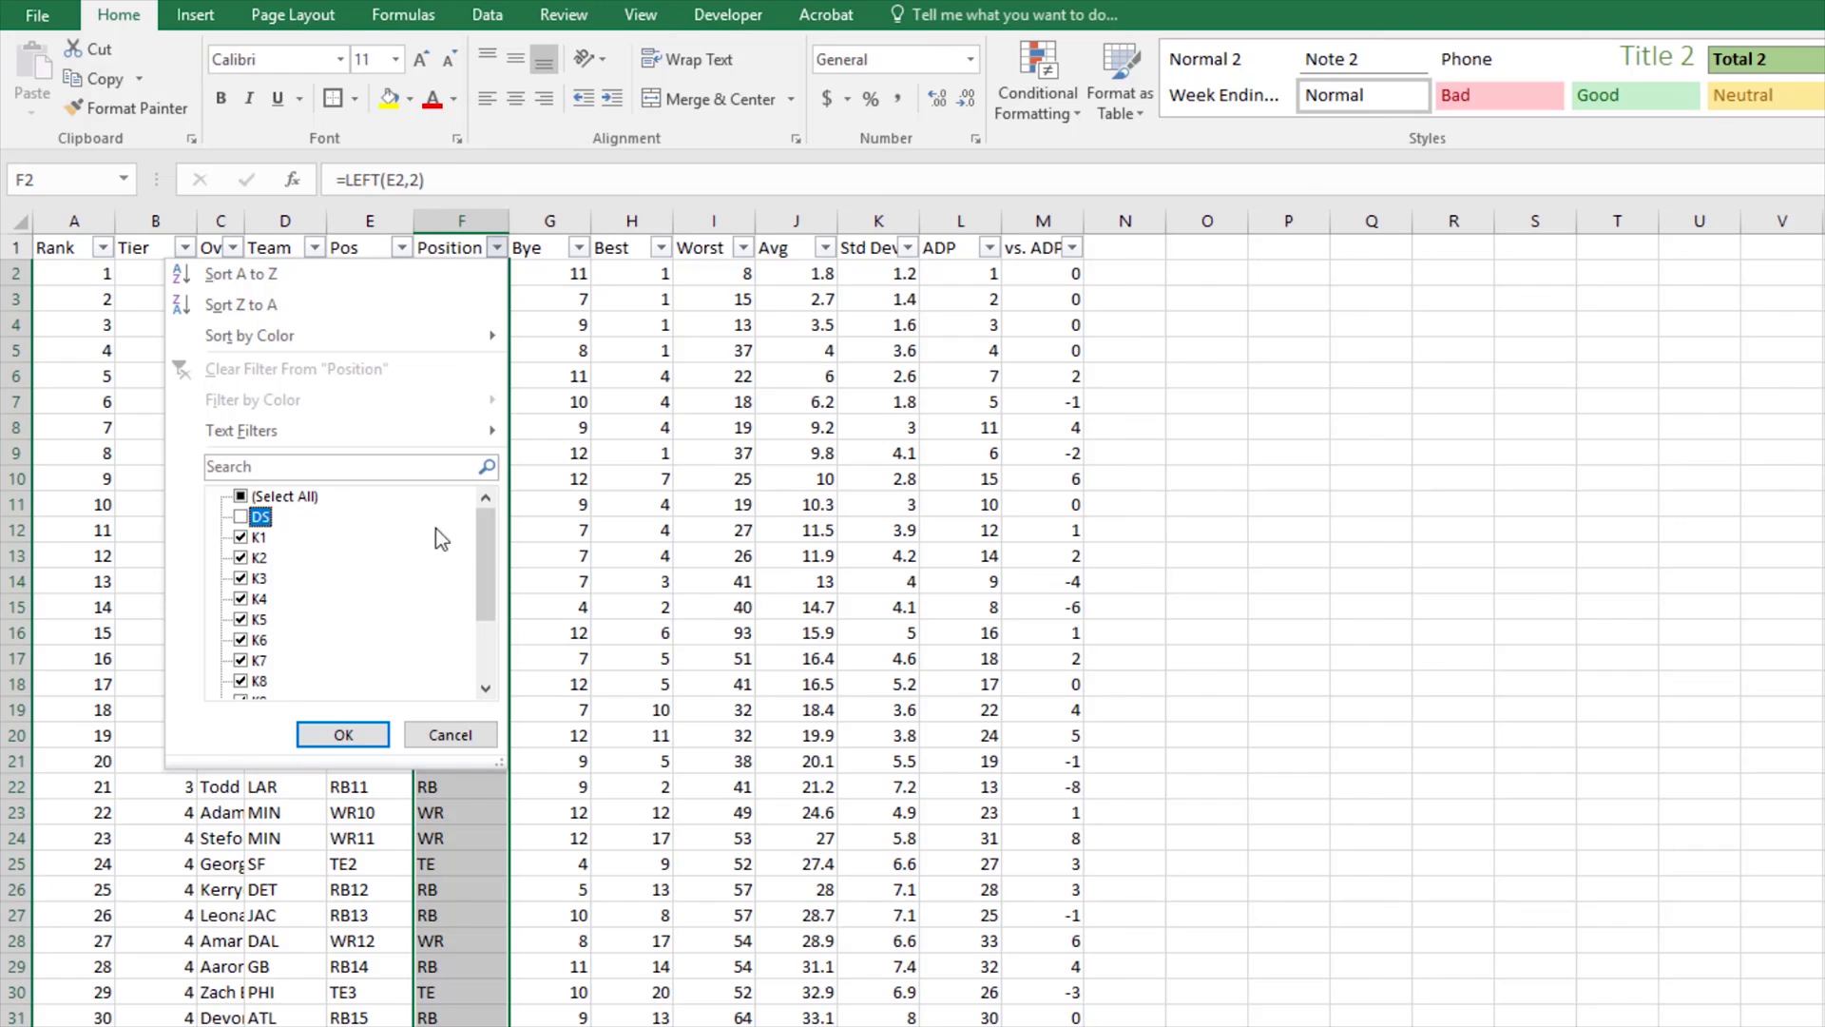
Step: Filter the Position column to kicker rows only by excluding QB, RB, TE and WR
left_click_drag(485, 570, 317, 647)
left_click(259, 619)
left_click(260, 640)
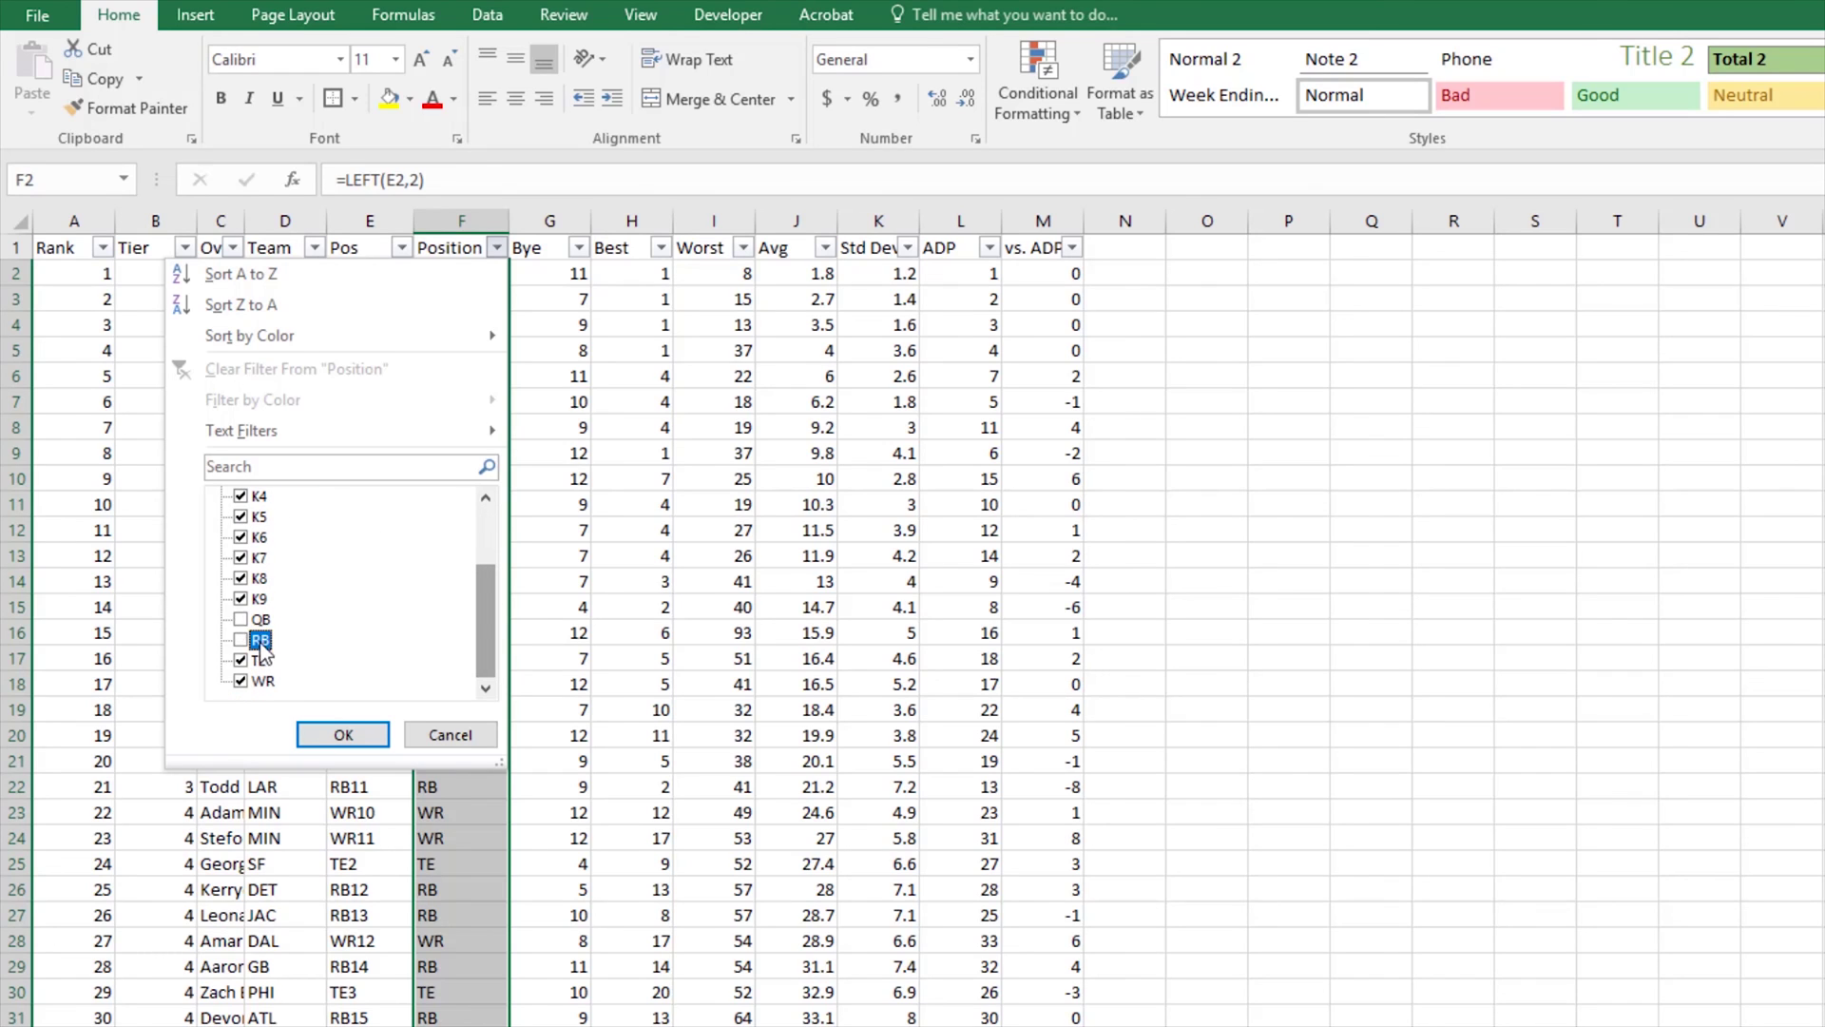
left_click(258, 660)
left_click(259, 681)
left_click(347, 735)
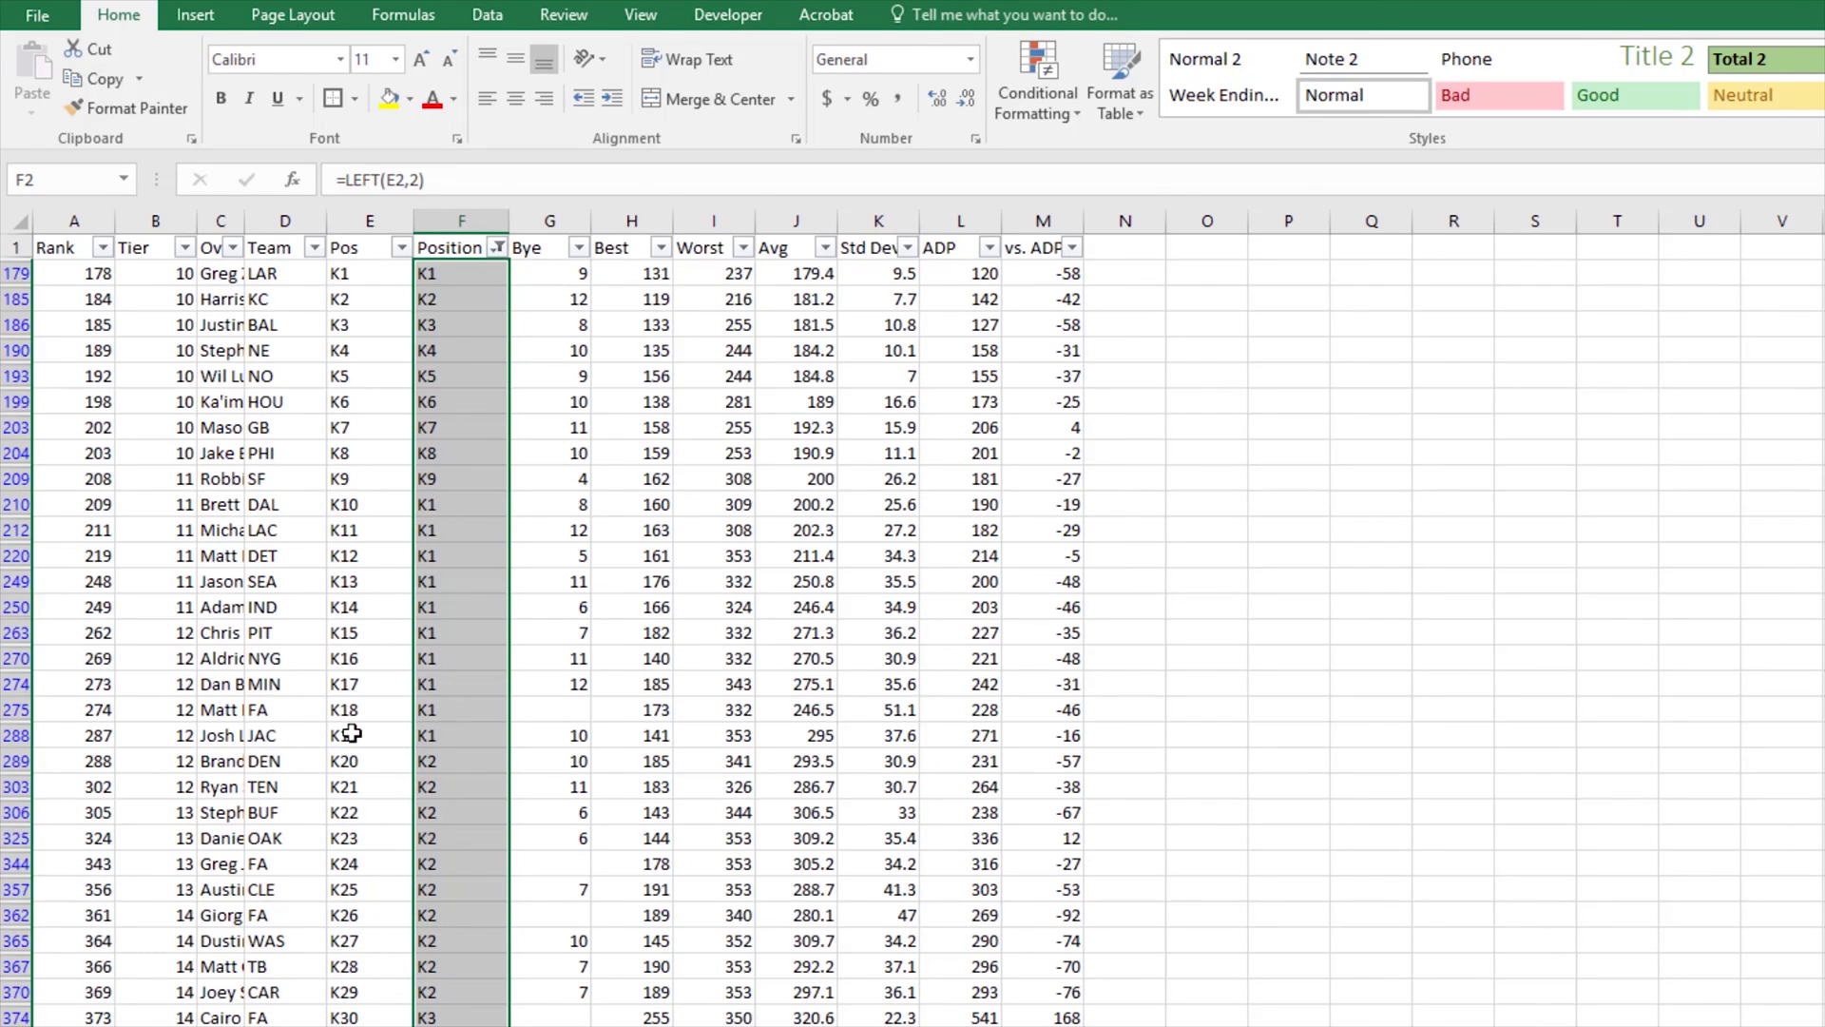
Step: Change F179 to =LEFT(E179,1) and fill it down to F512 so kickers show K
left_click(443, 273)
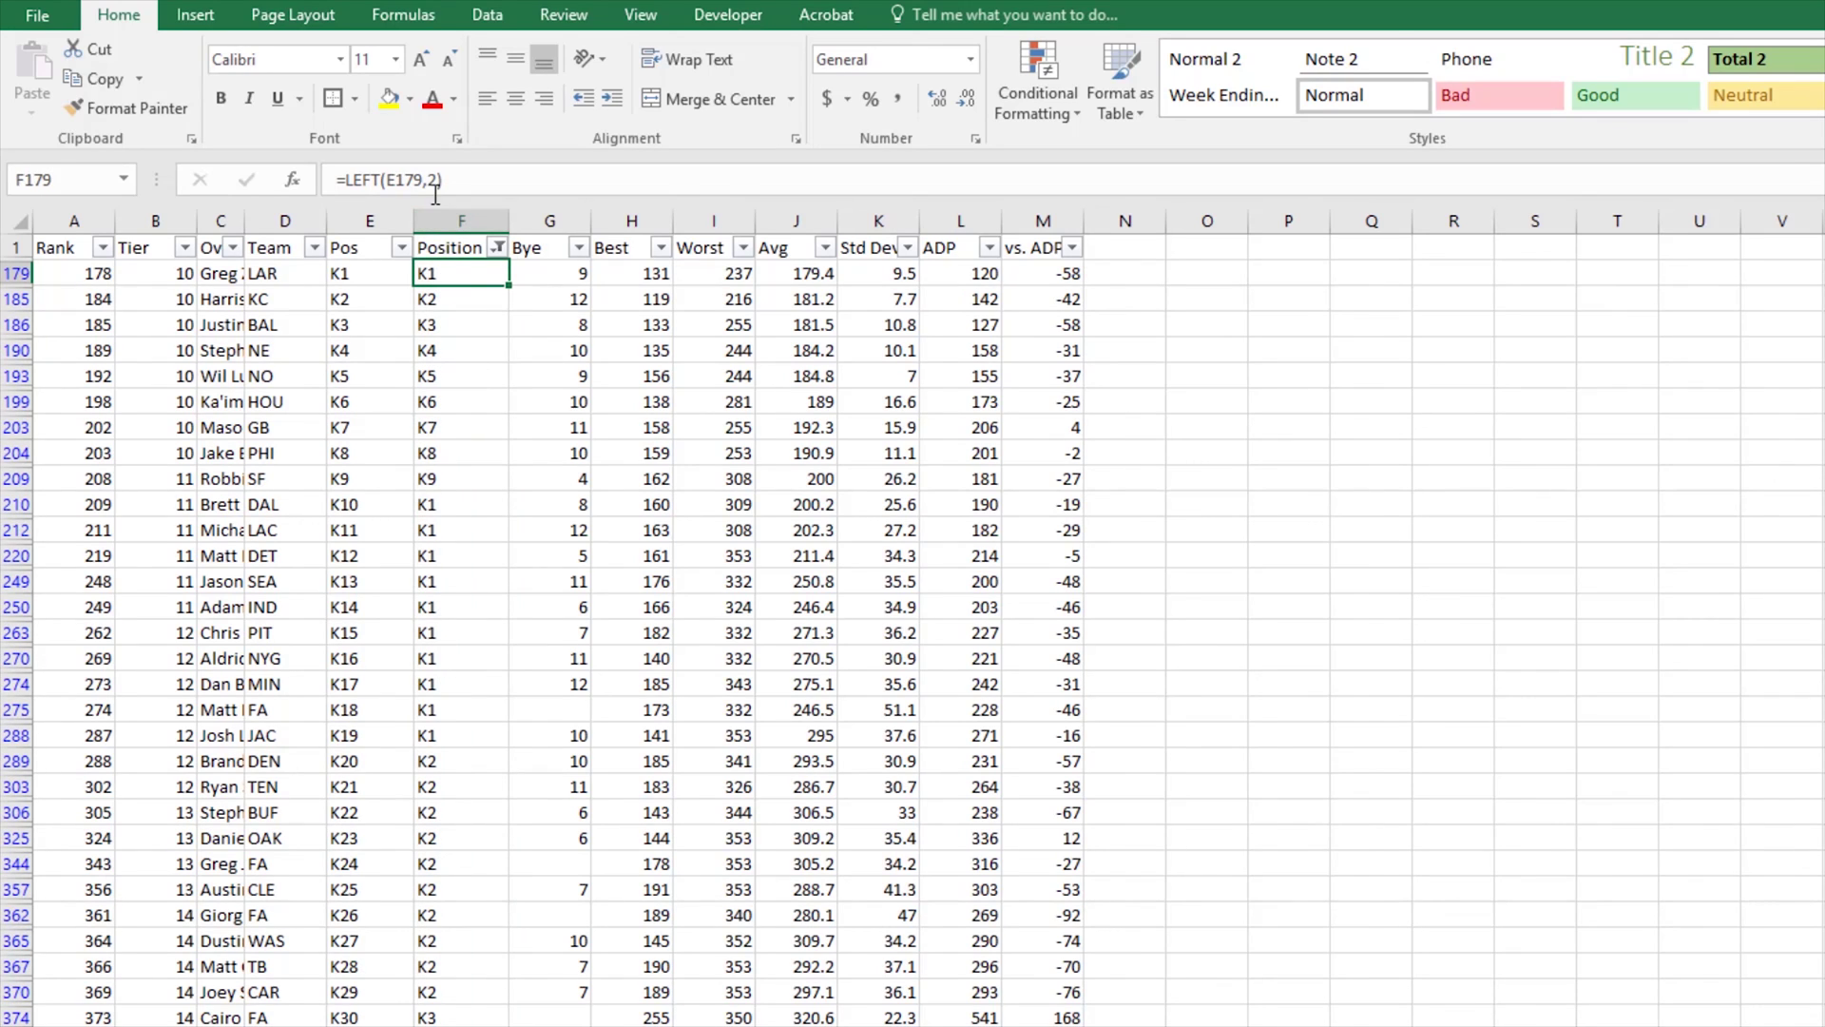
left_click(294, 181)
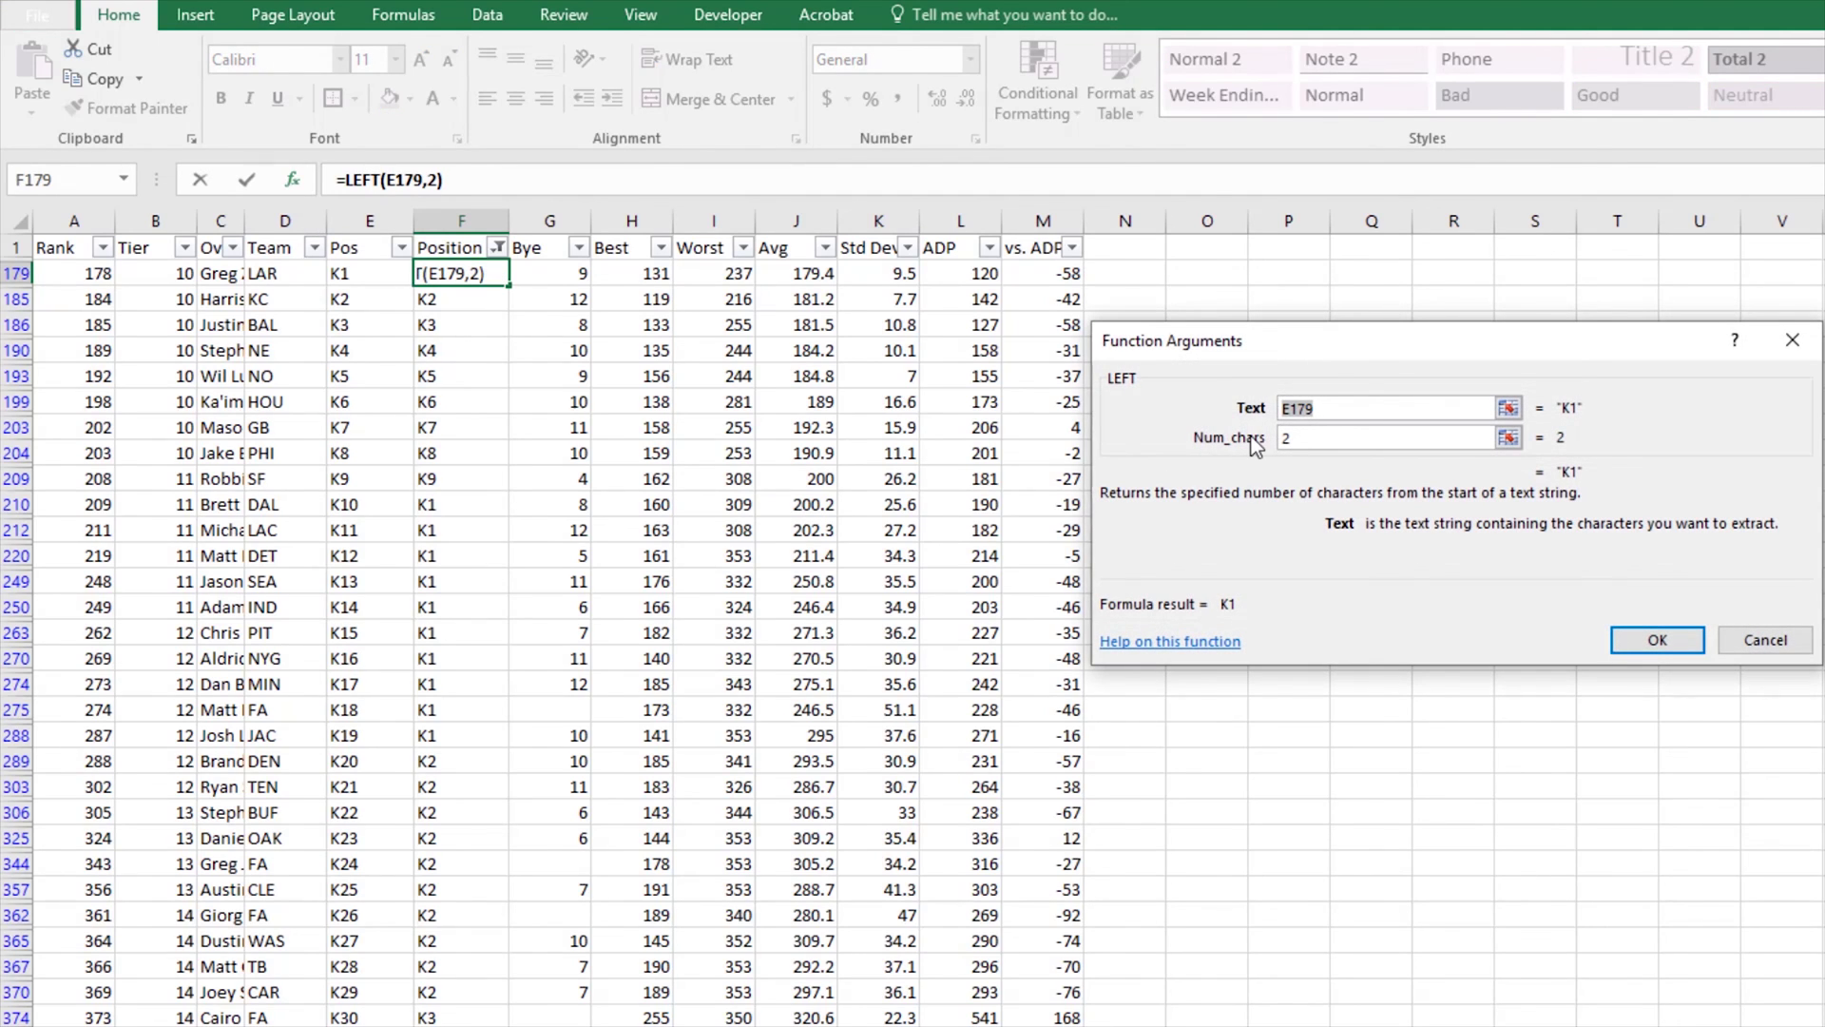
left_click(1313, 436)
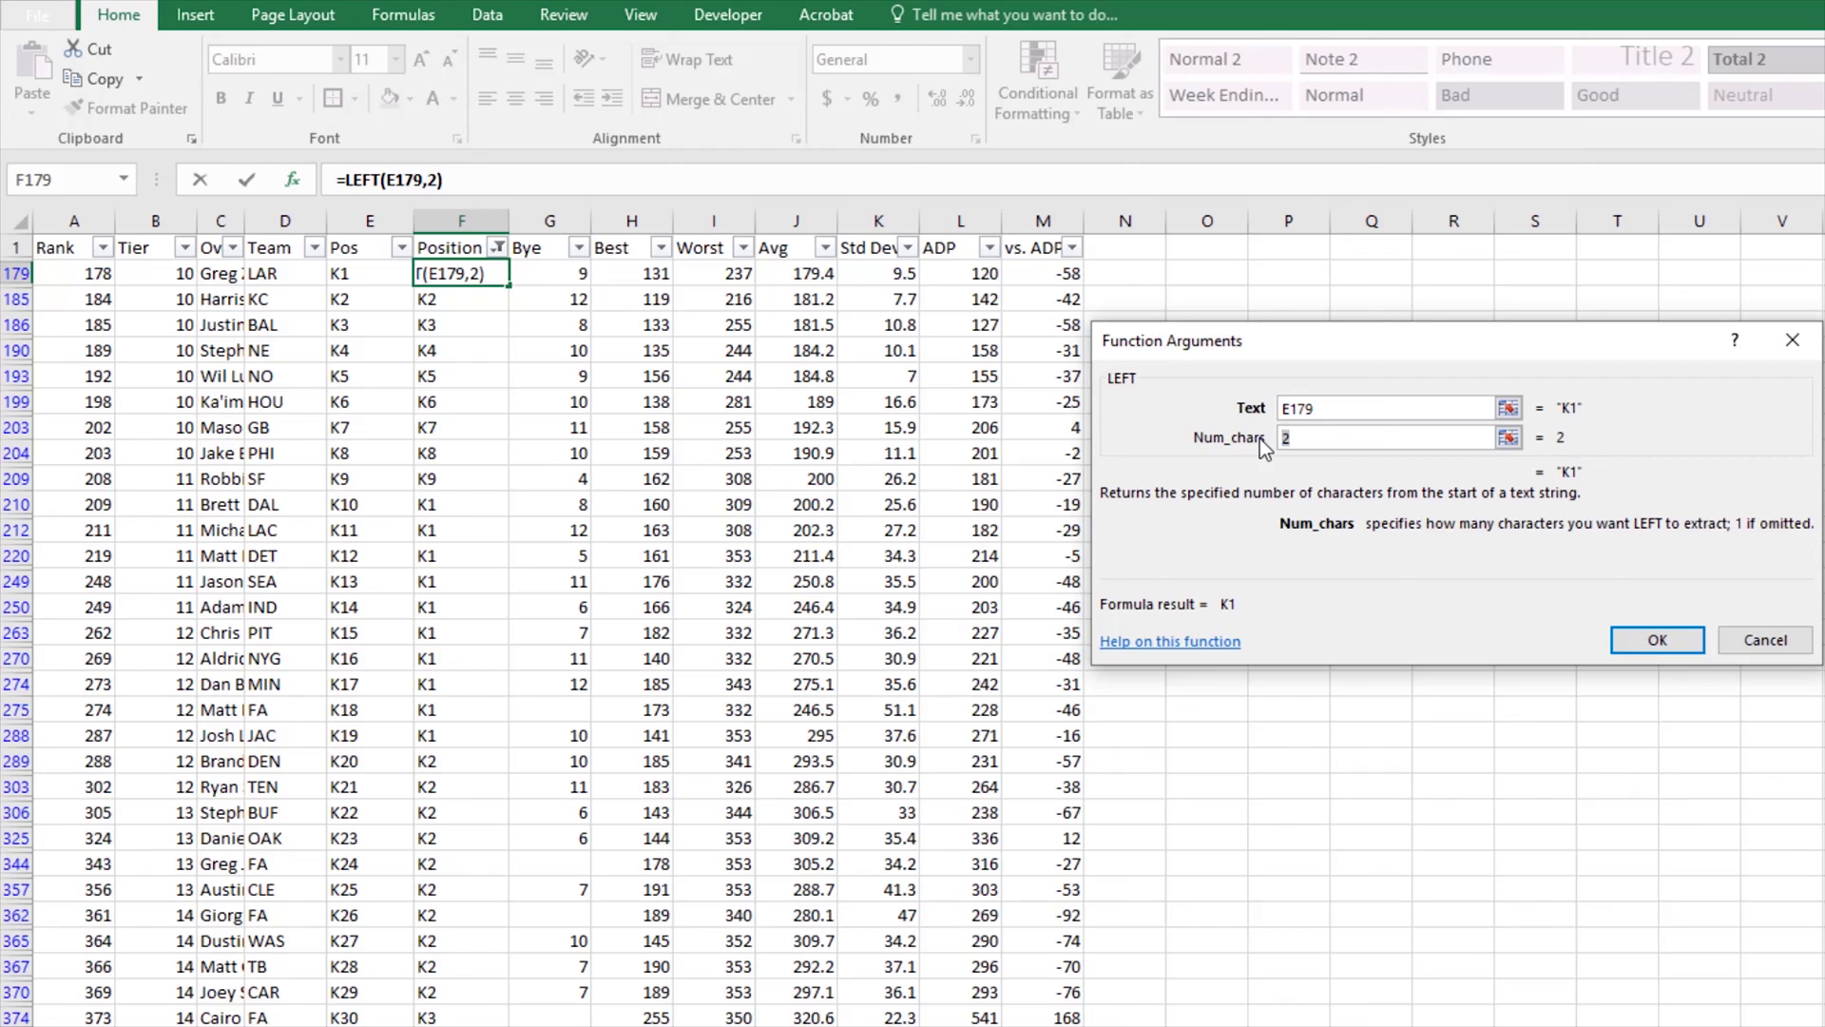
type("1")
left_click(1657, 640)
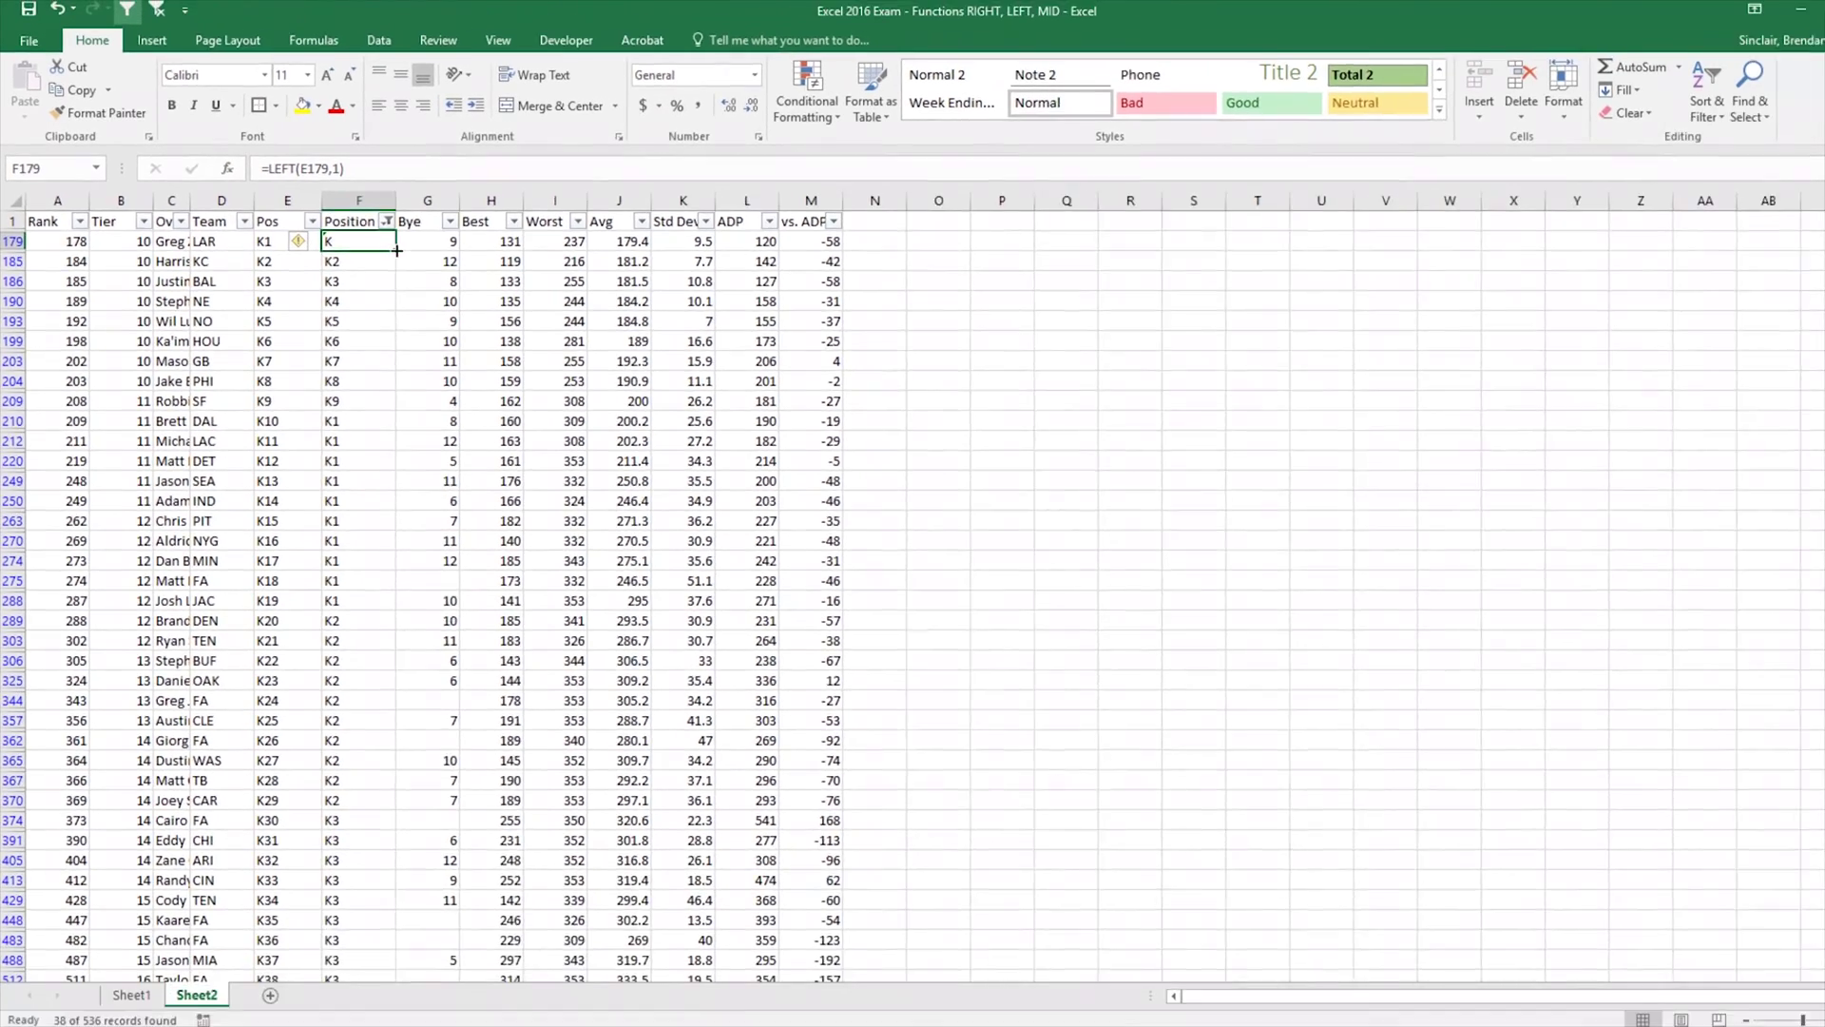
left_click_drag(509, 284, 525, 1026)
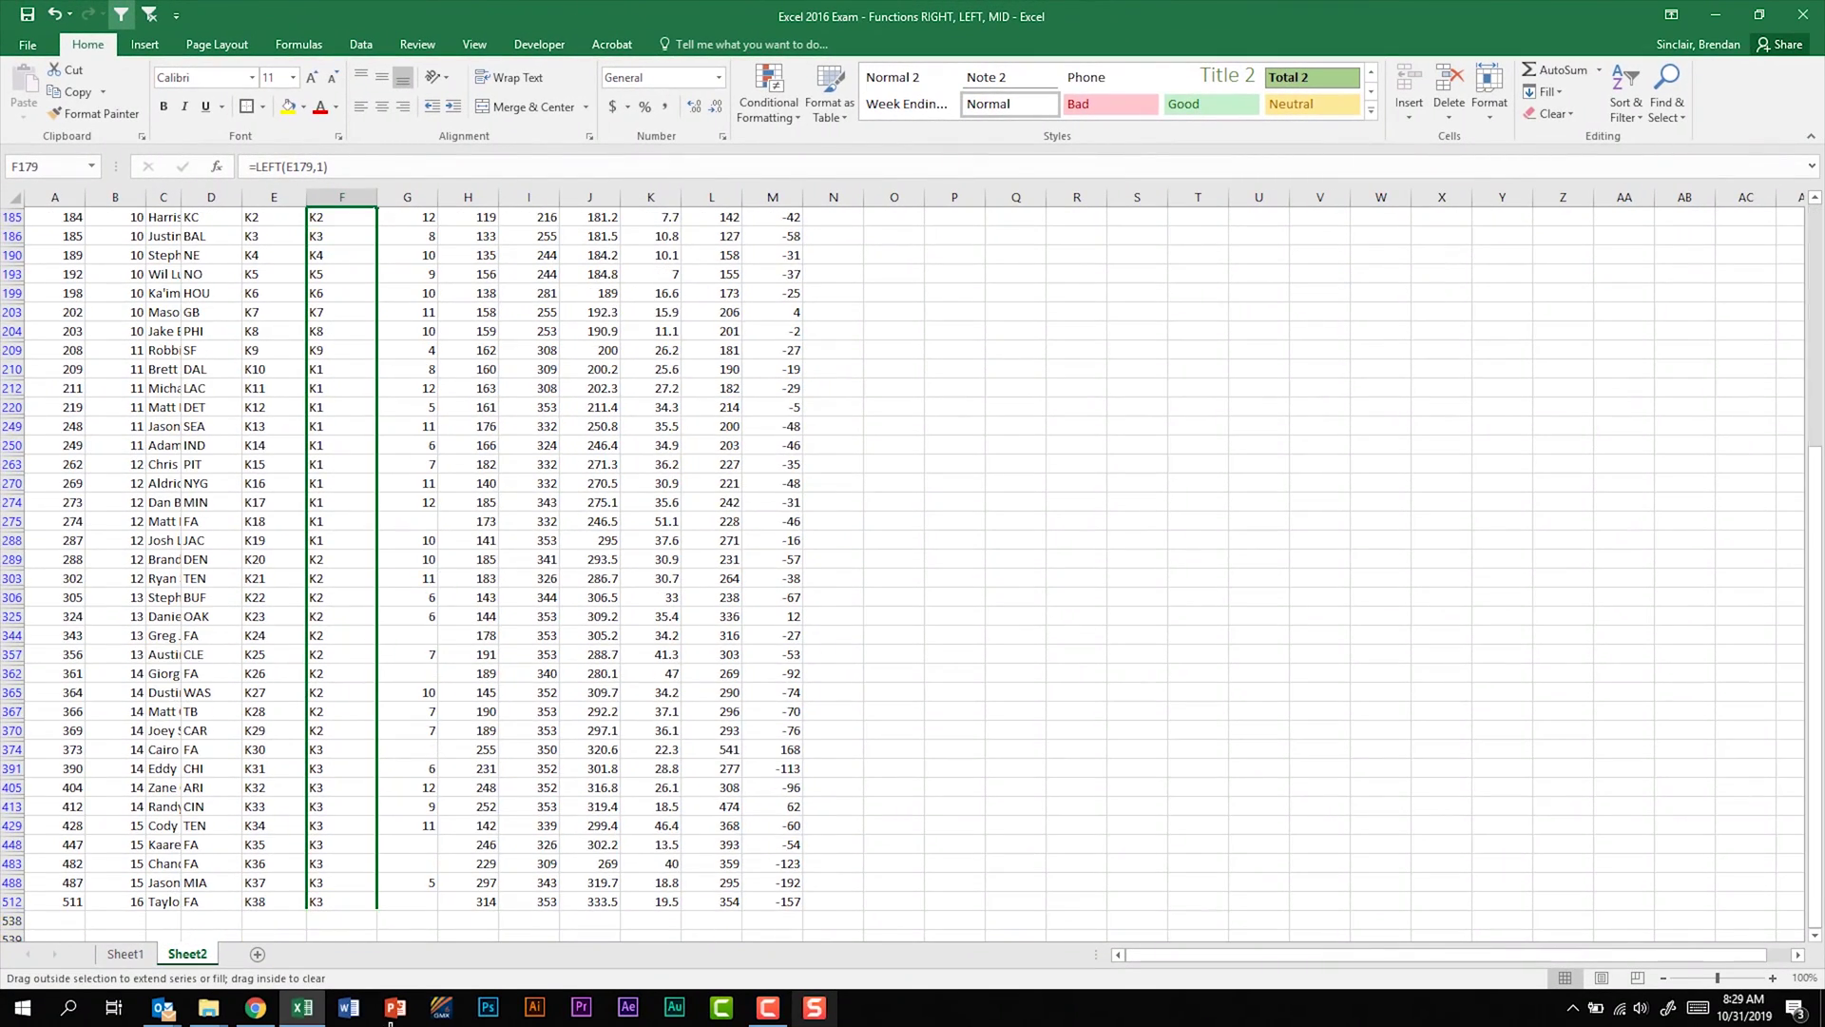
left_click_drag(390, 1023, 380, 908)
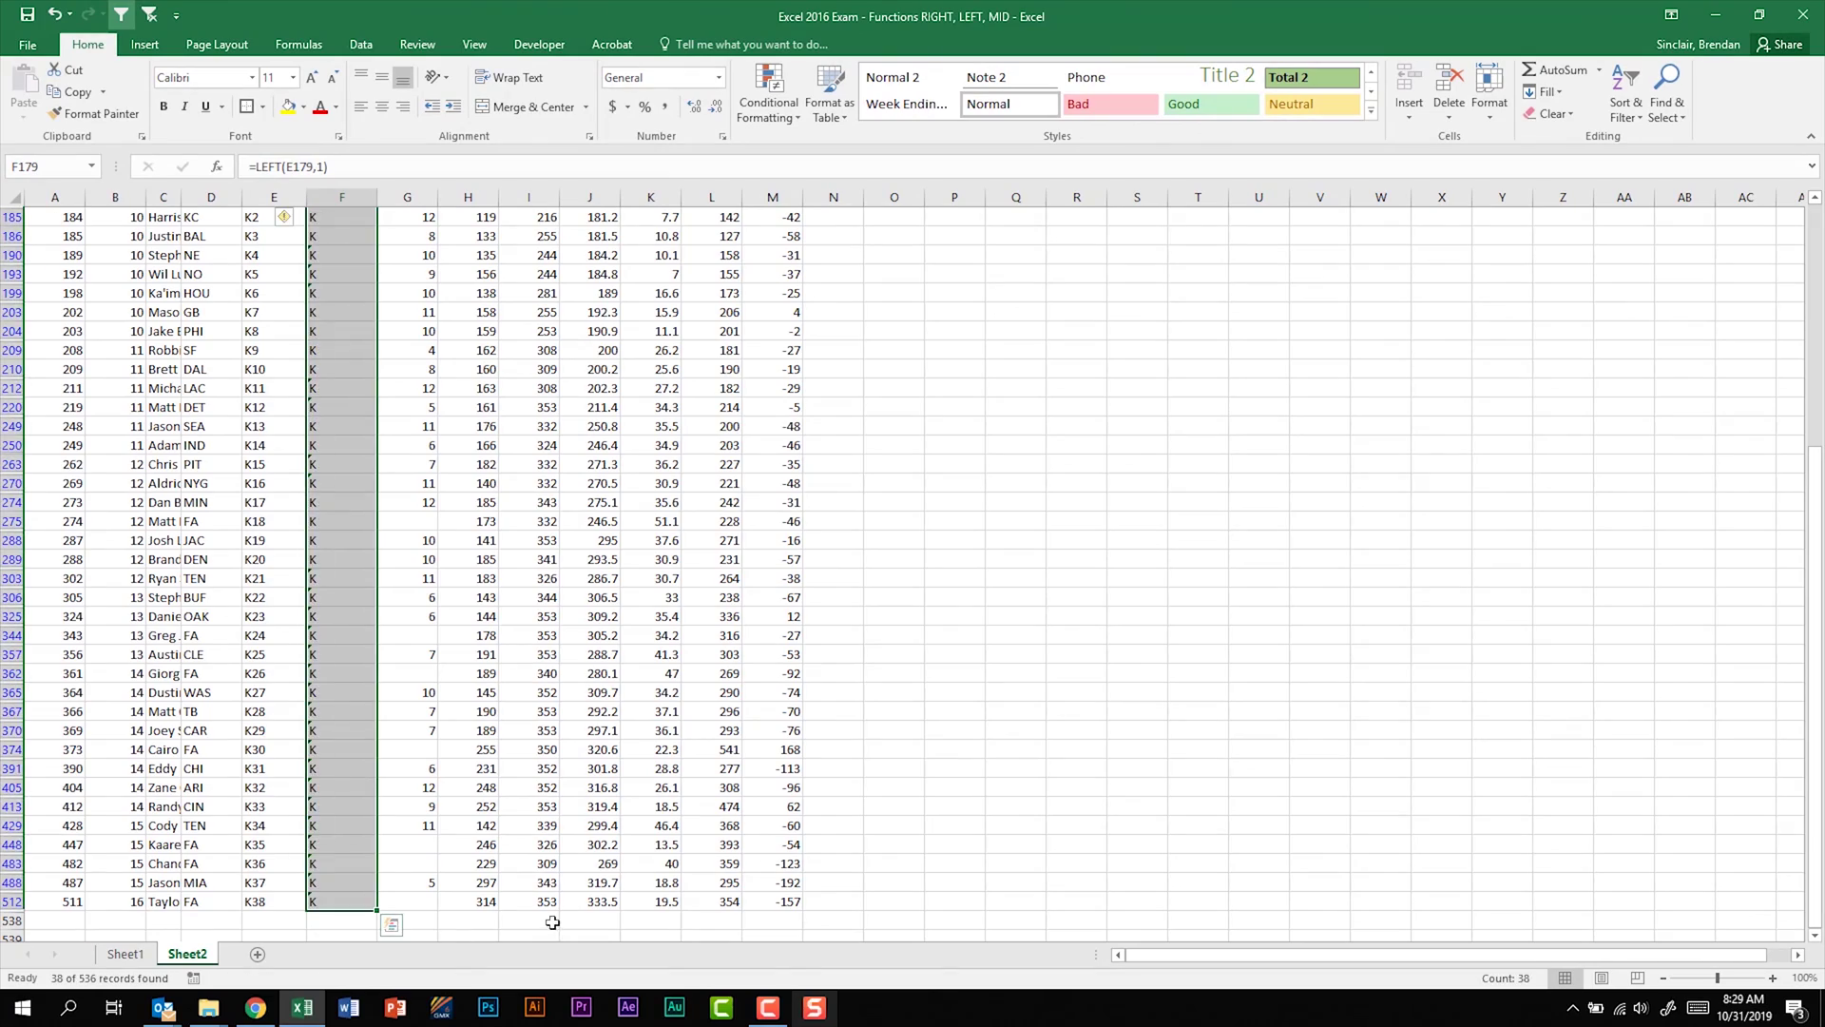
left_click(430, 751)
scroll(432, 742, "up", 1)
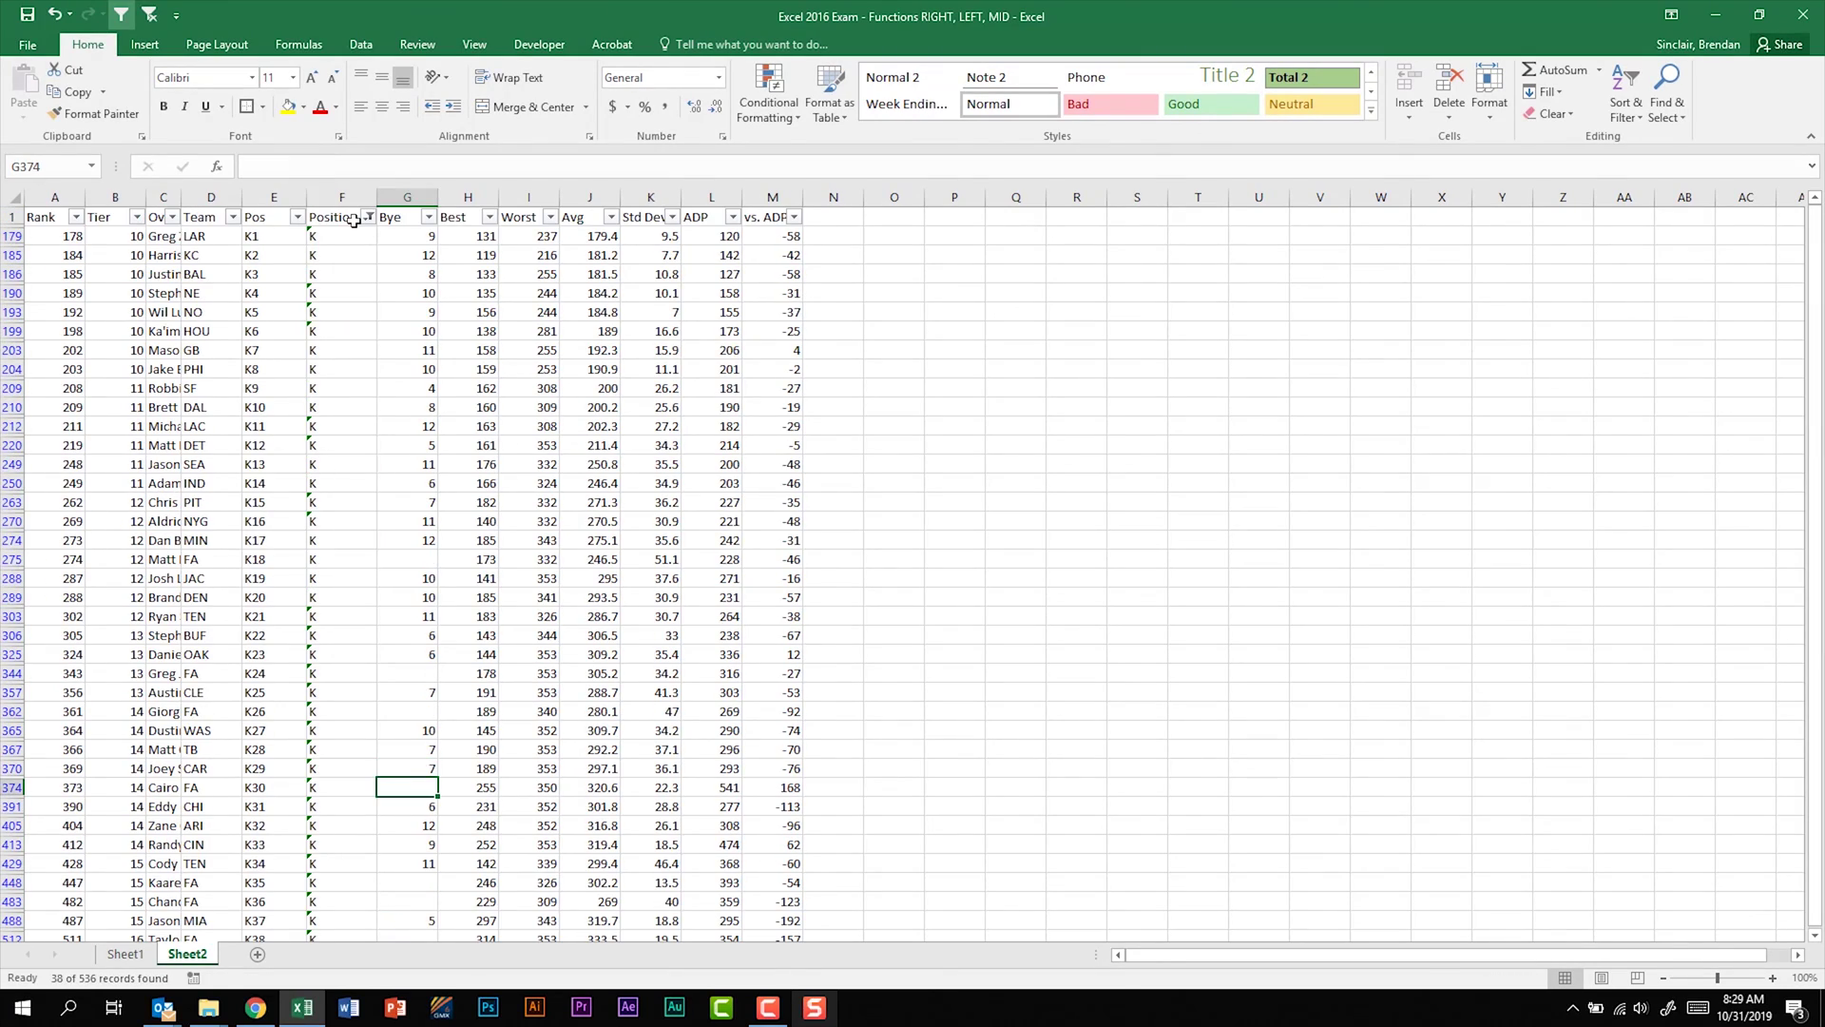